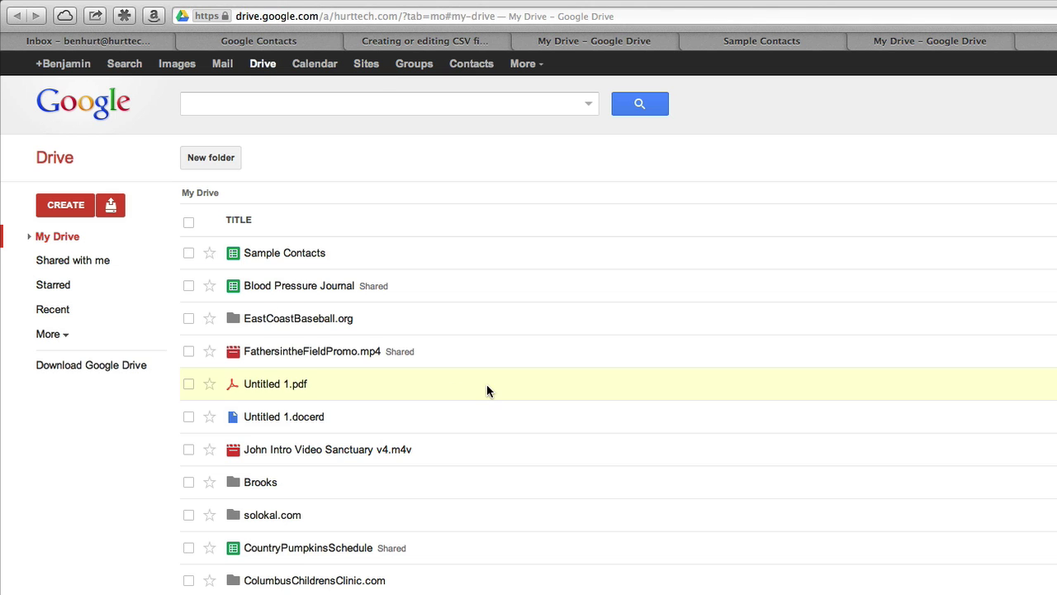
Step: Create a new blank Google spreadsheet and rename it 'Contact List'
key("super+plus")
key("super+plus")
key("super+plus")
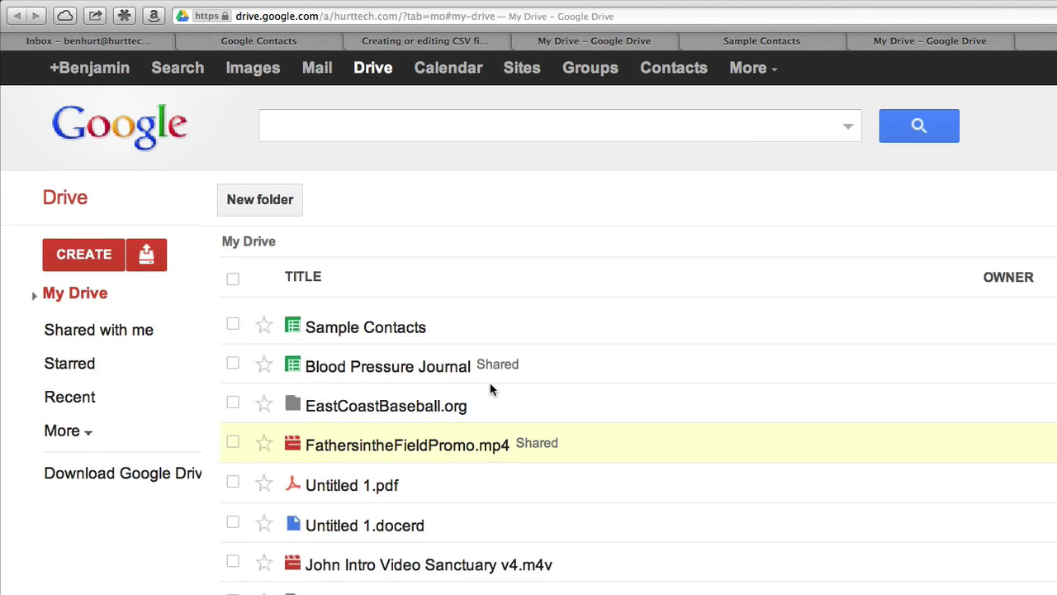
key("super+minus")
key("super+minus")
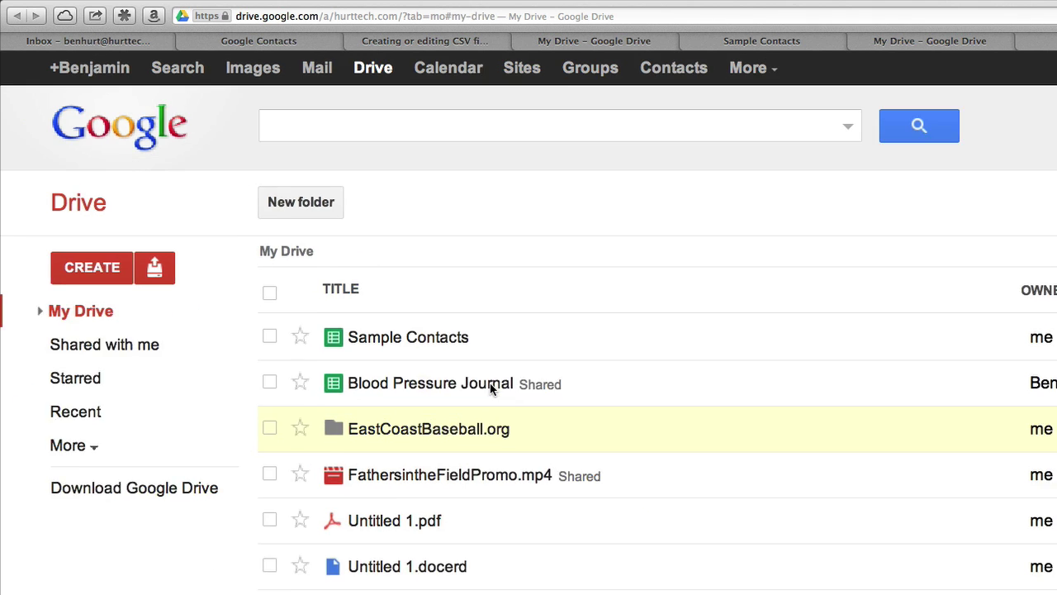
left_click(82, 230)
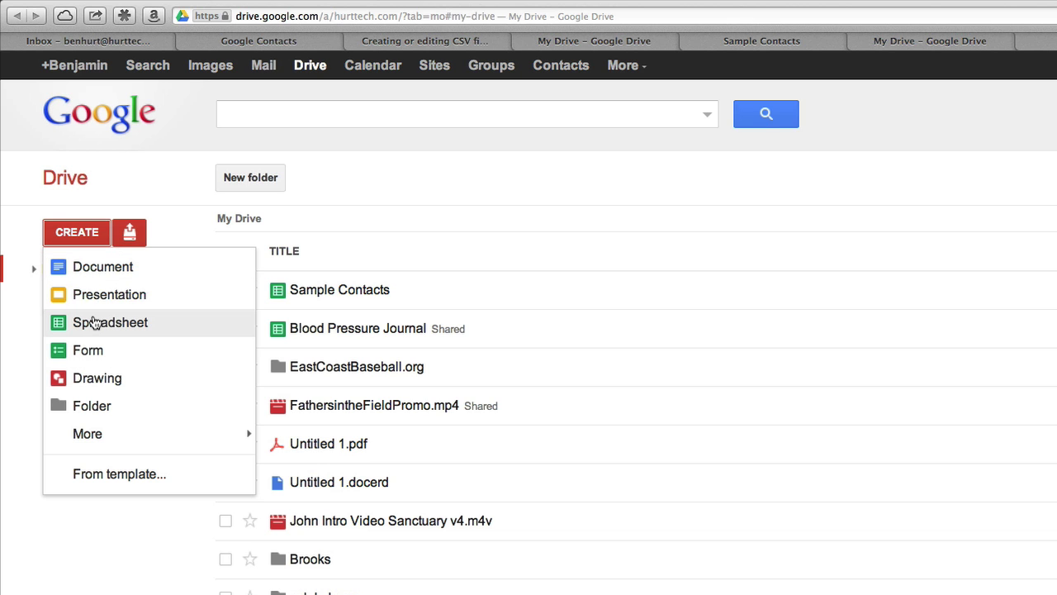
left_click(93, 322)
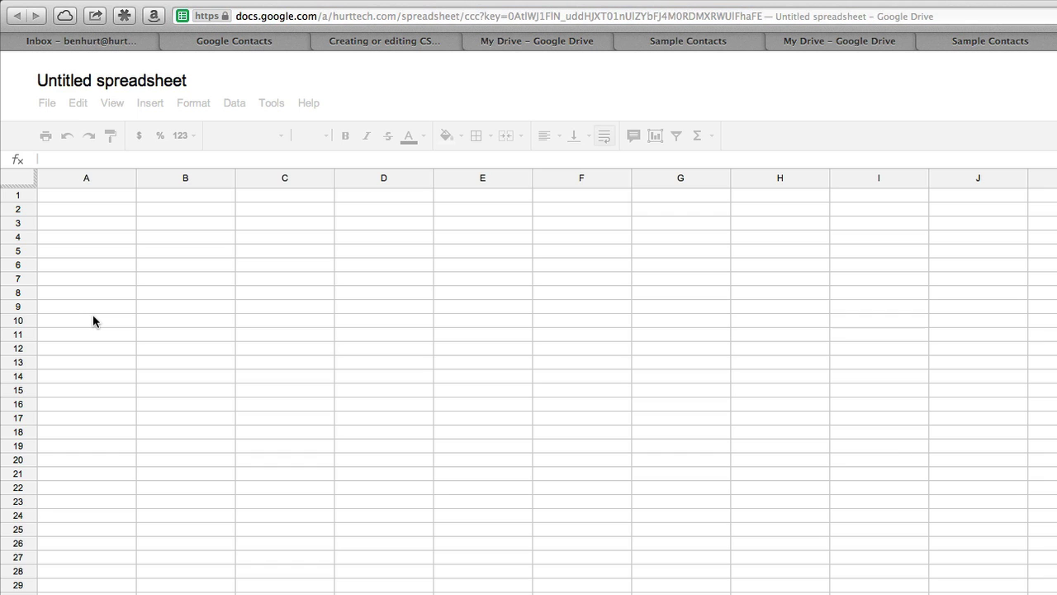
left_click(123, 82)
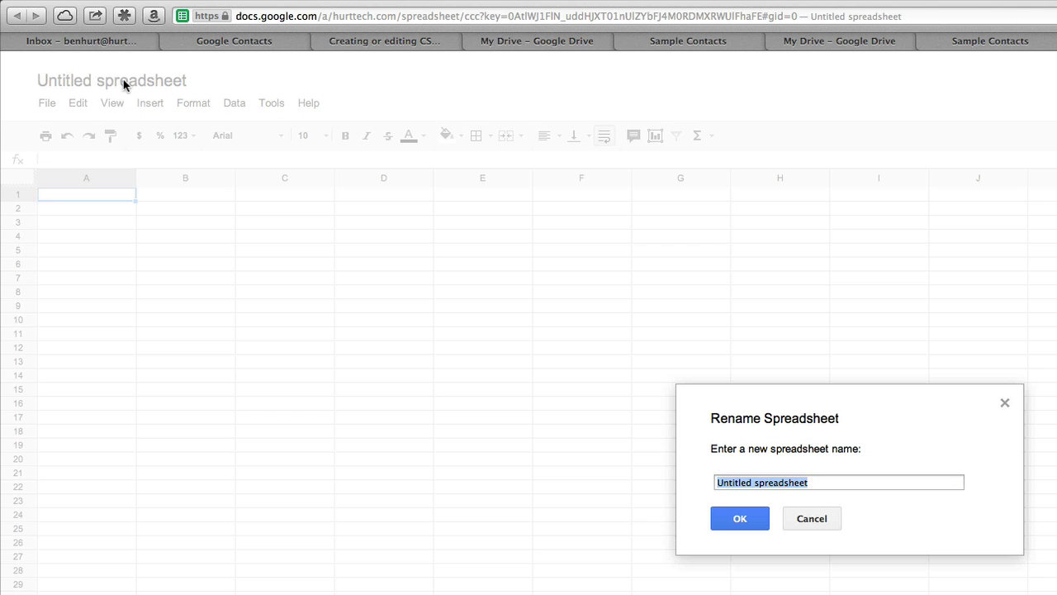
type("Contact ")
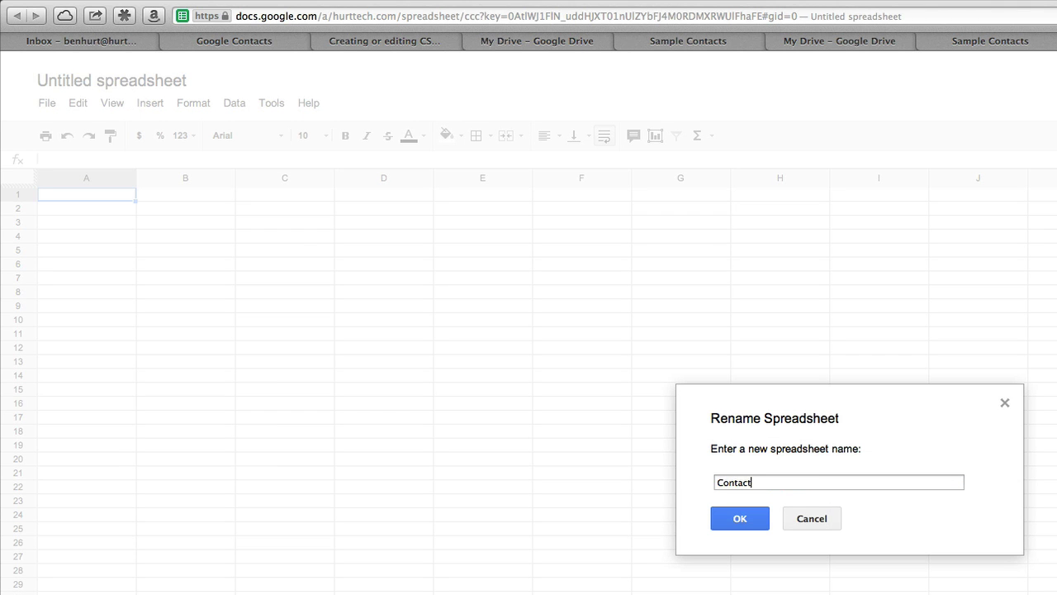
type("List")
left_click(714, 526)
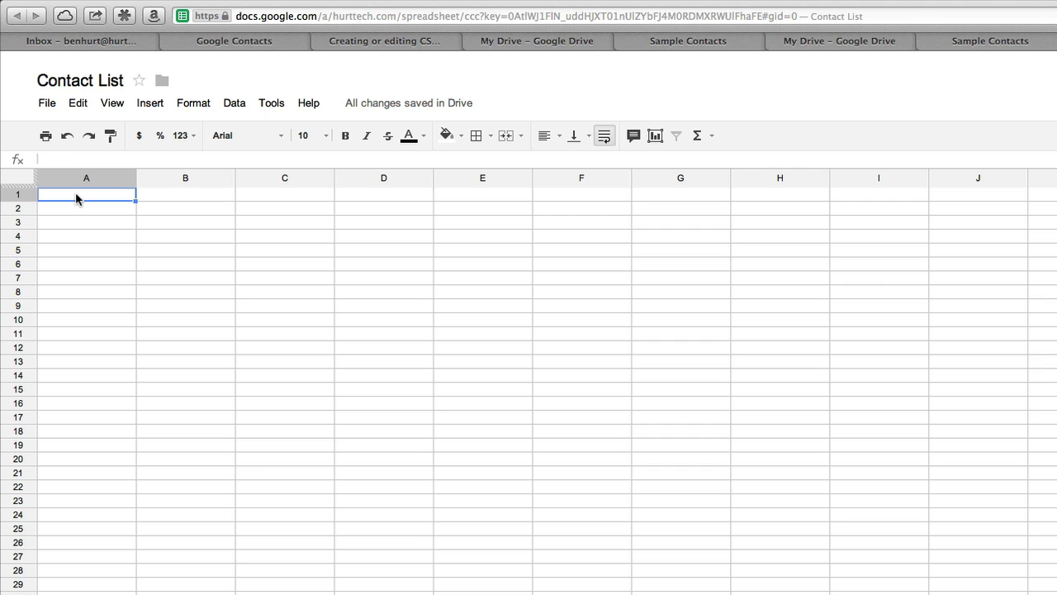
Step: Enter the headers First Name, Last Name and Email Address in cells A1 to C1
type("First Name")
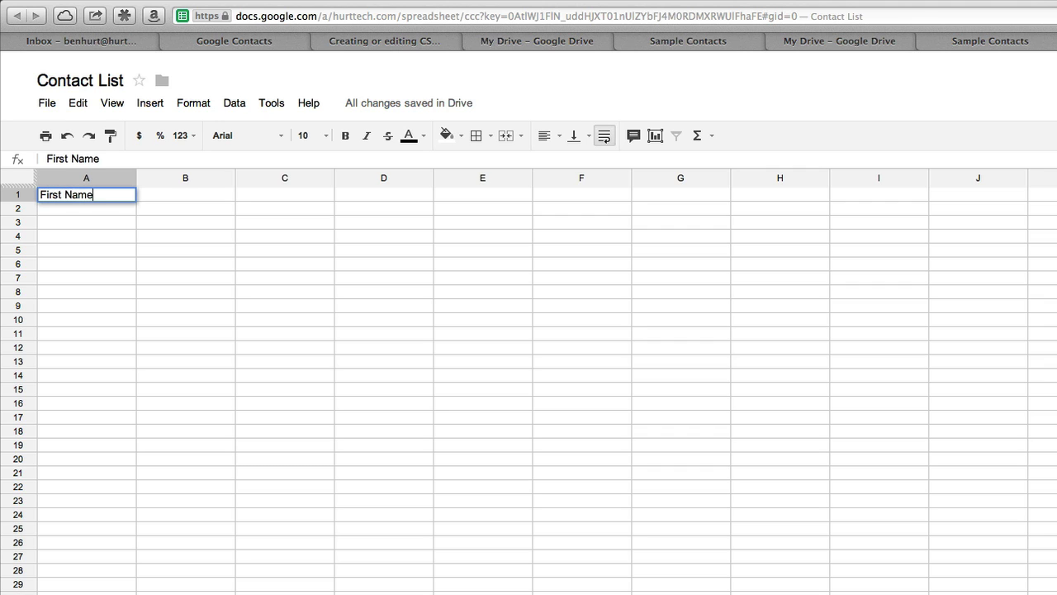
key("Tab")
type("Last")
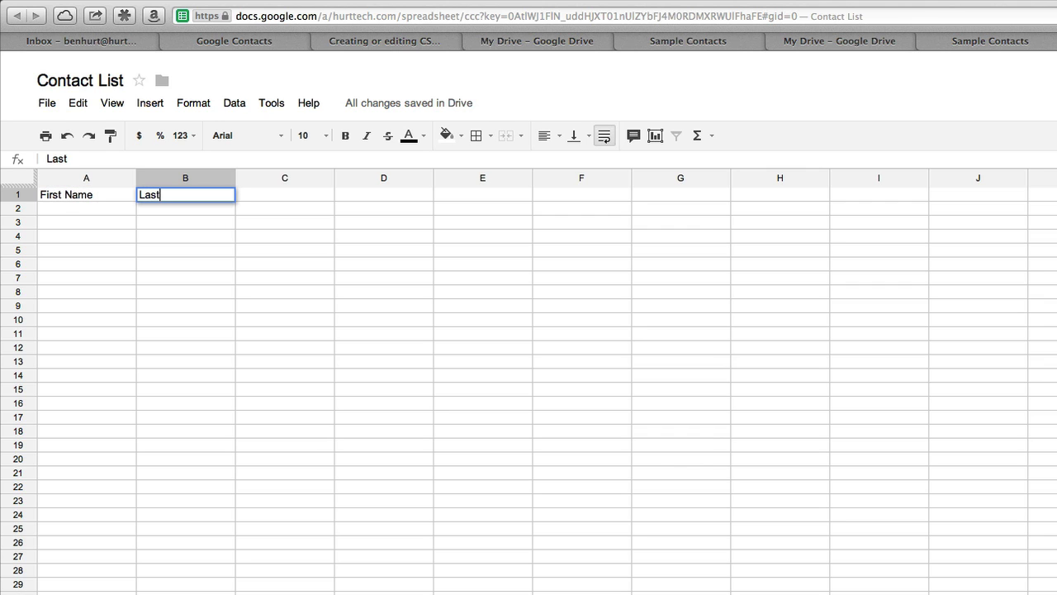
type(" Name")
key("Tab")
type("Ea")
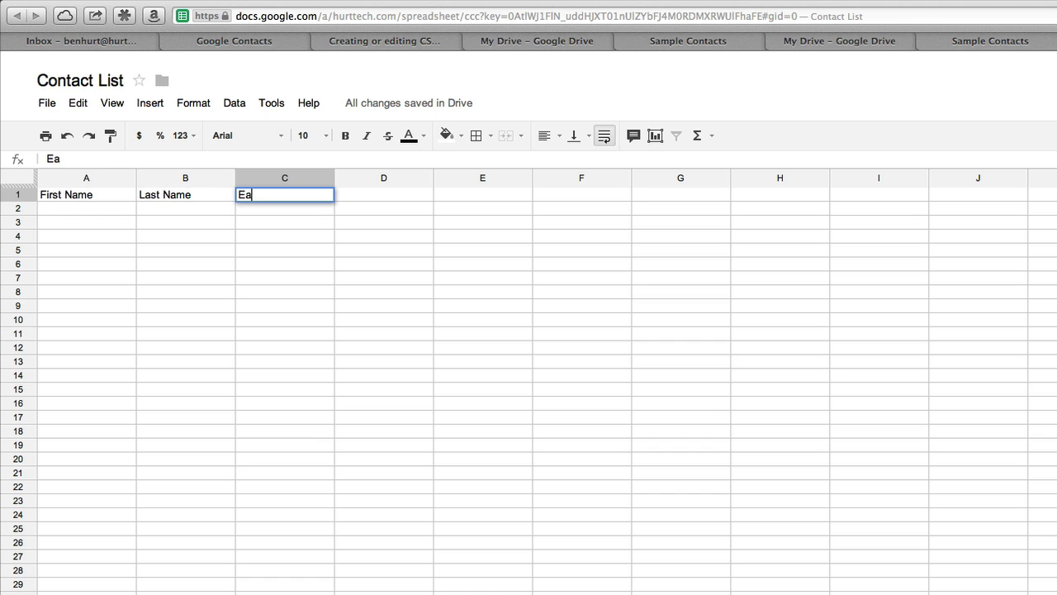
key("BackSpace")
type("mail Addr")
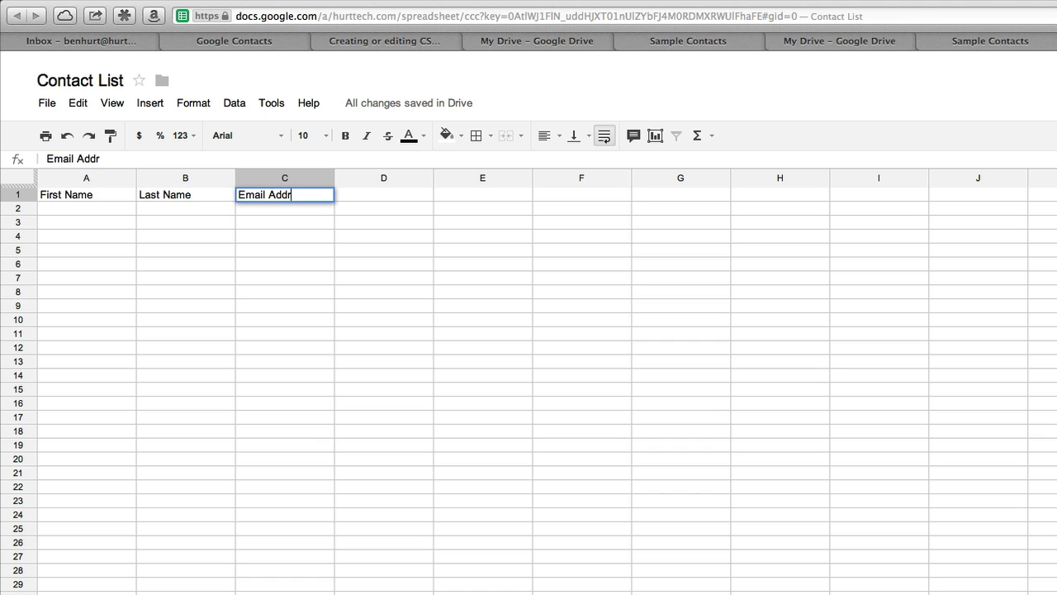
type("ess")
key("Return")
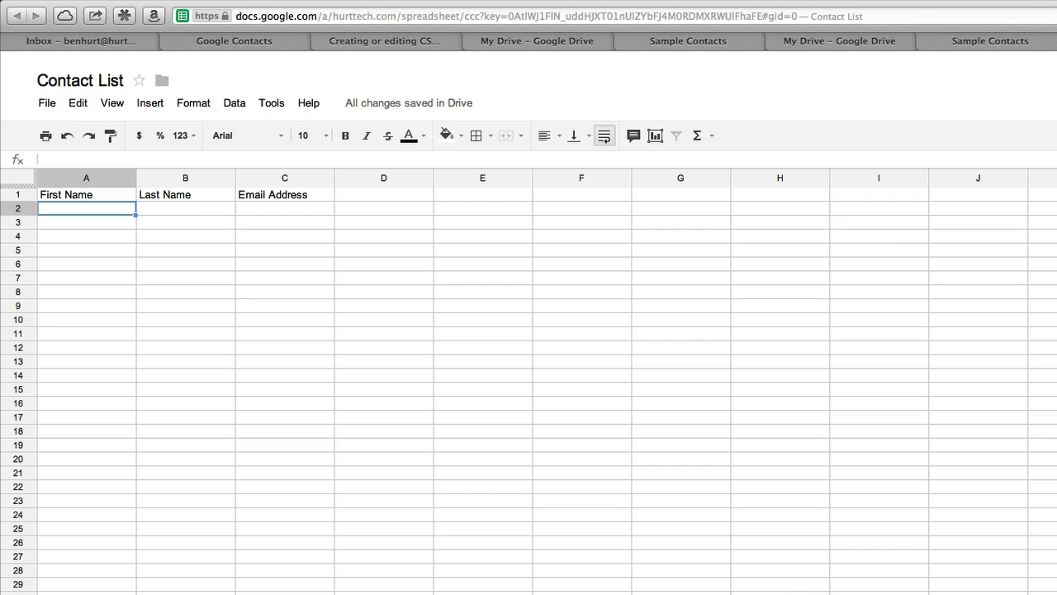
type("First")
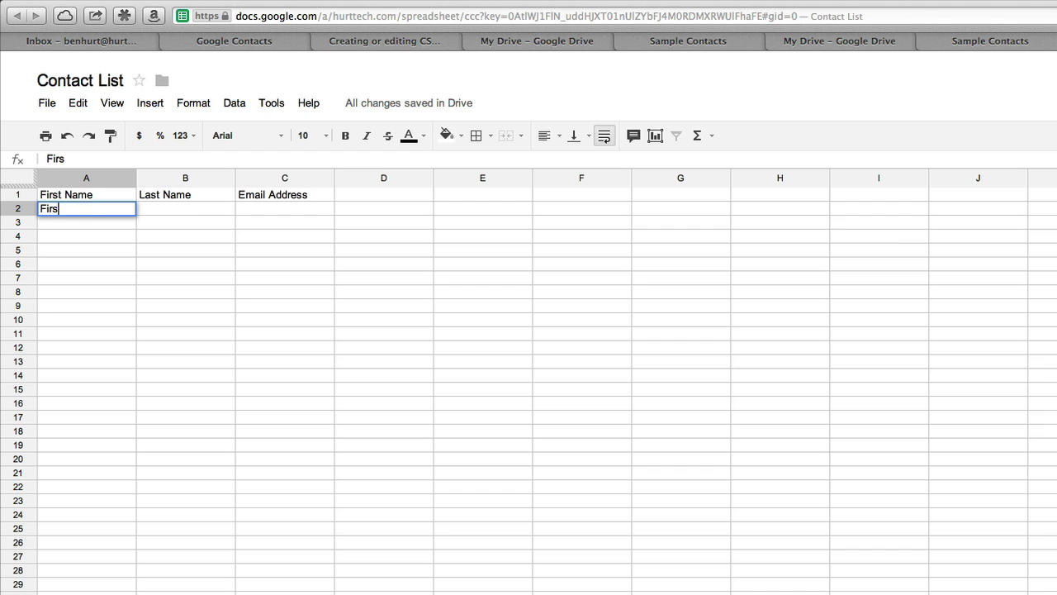
key("BackSpace")
key("Tab")
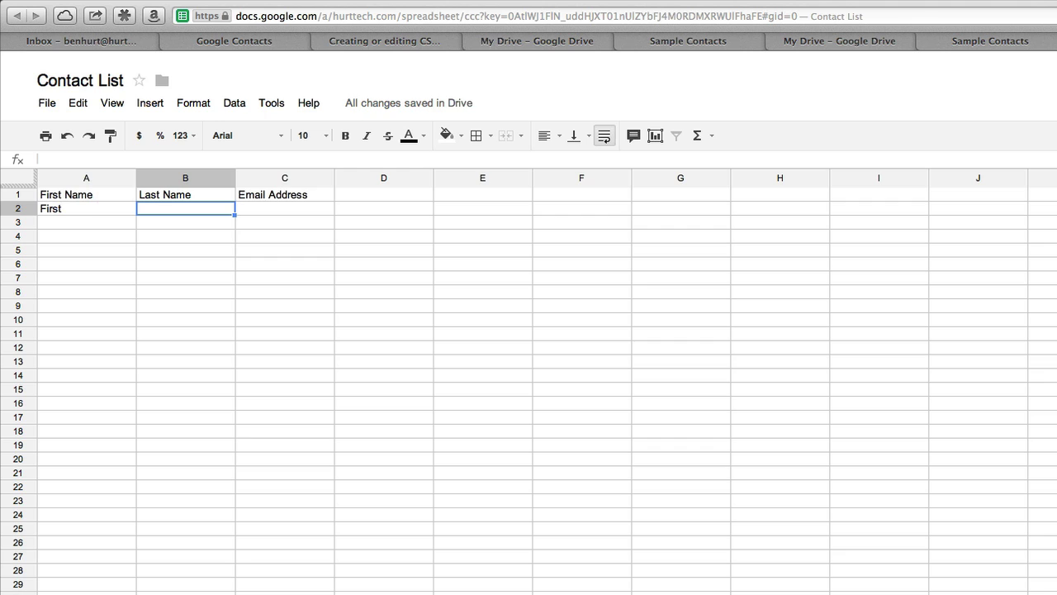
type("Sample")
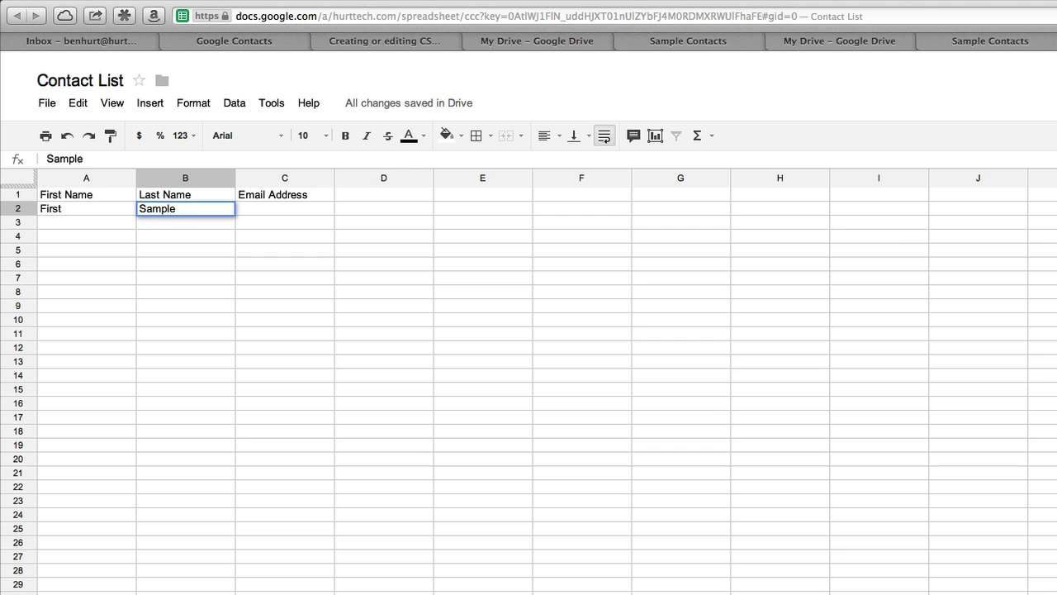
key("Tab")
type("first@")
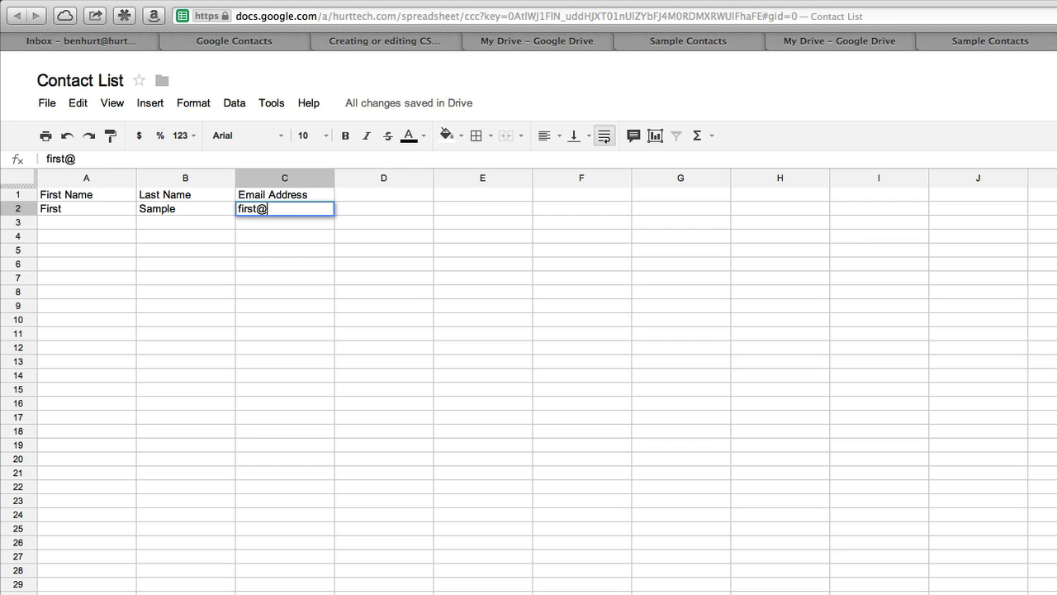
type("sample.com")
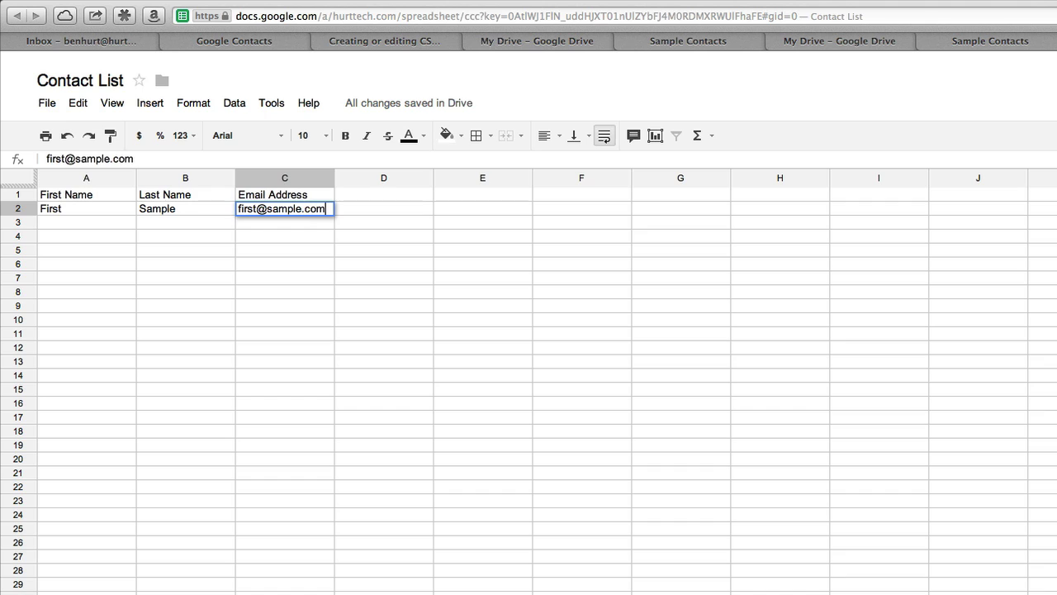
key("Return")
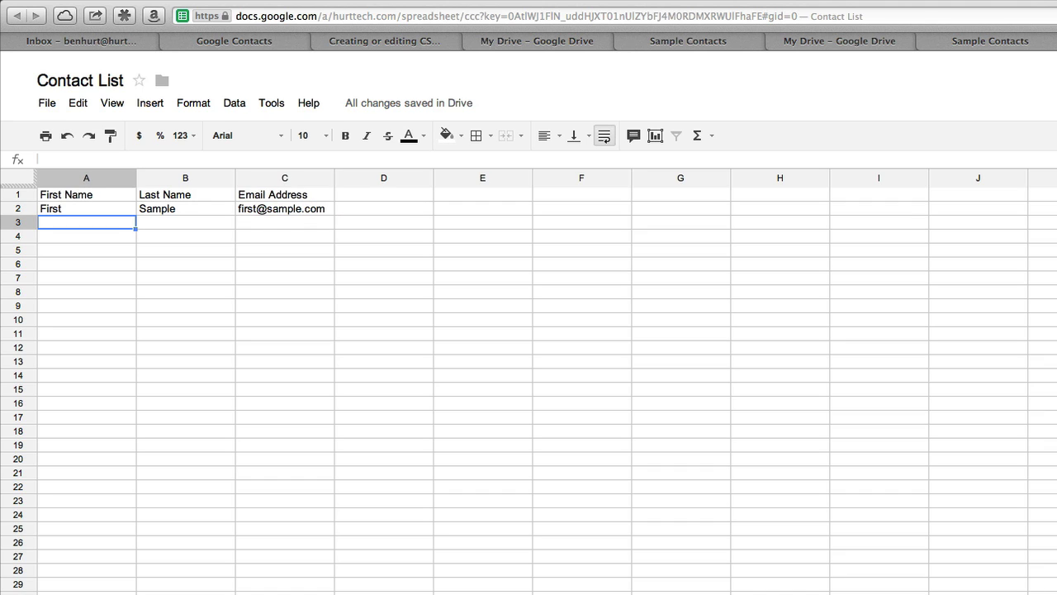
type("Second")
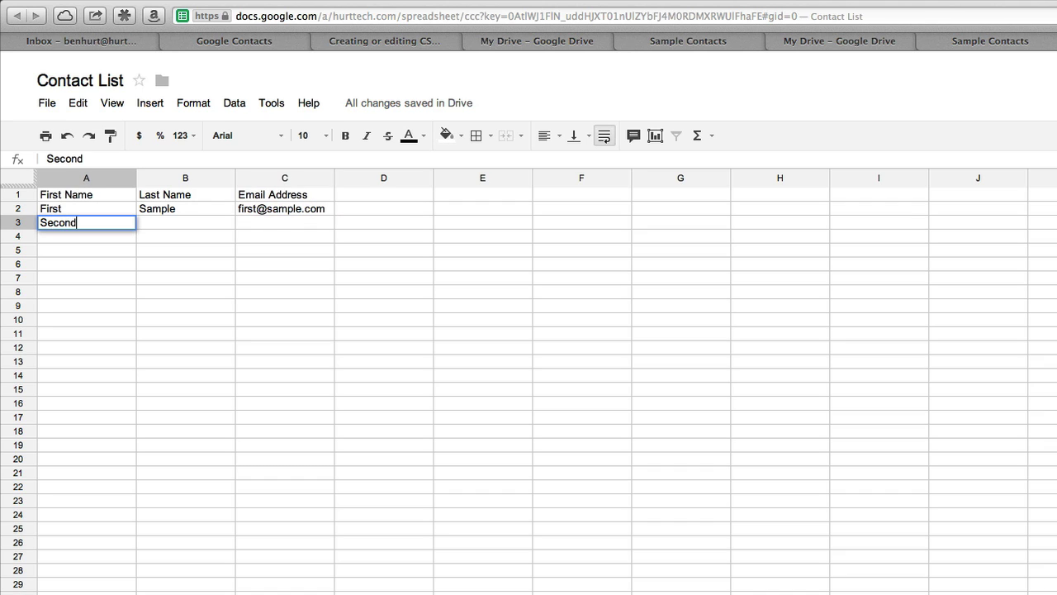
key("Tab")
type("Sample")
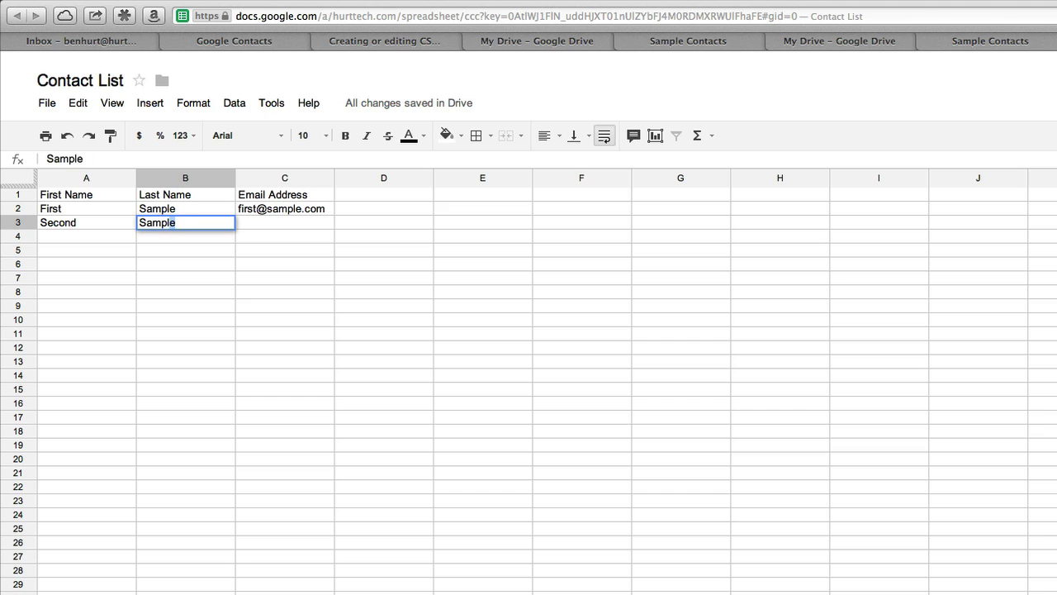
key("Tab")
type("secon")
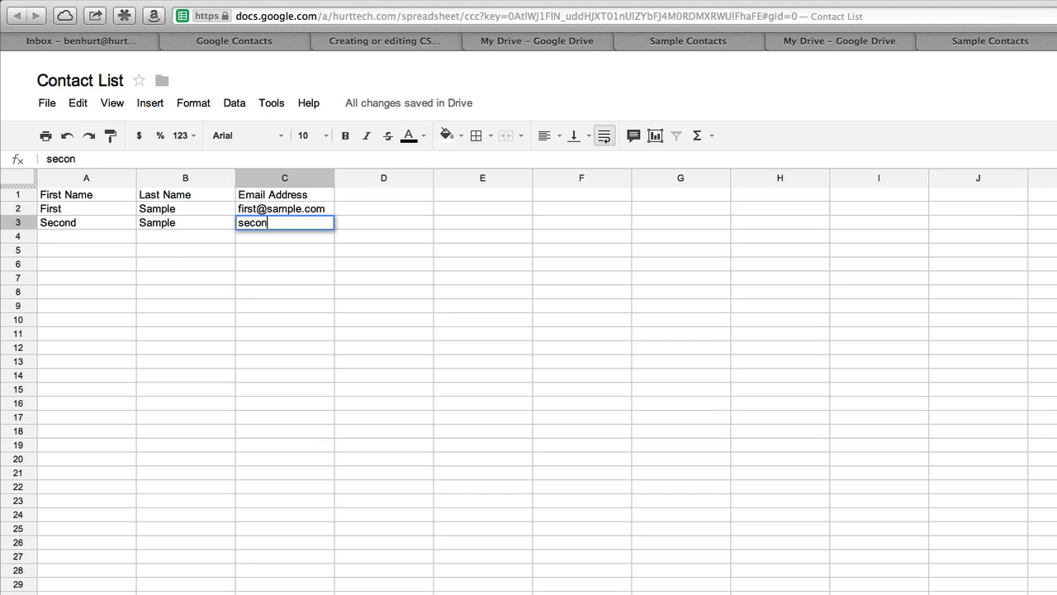
type("d@sample.com")
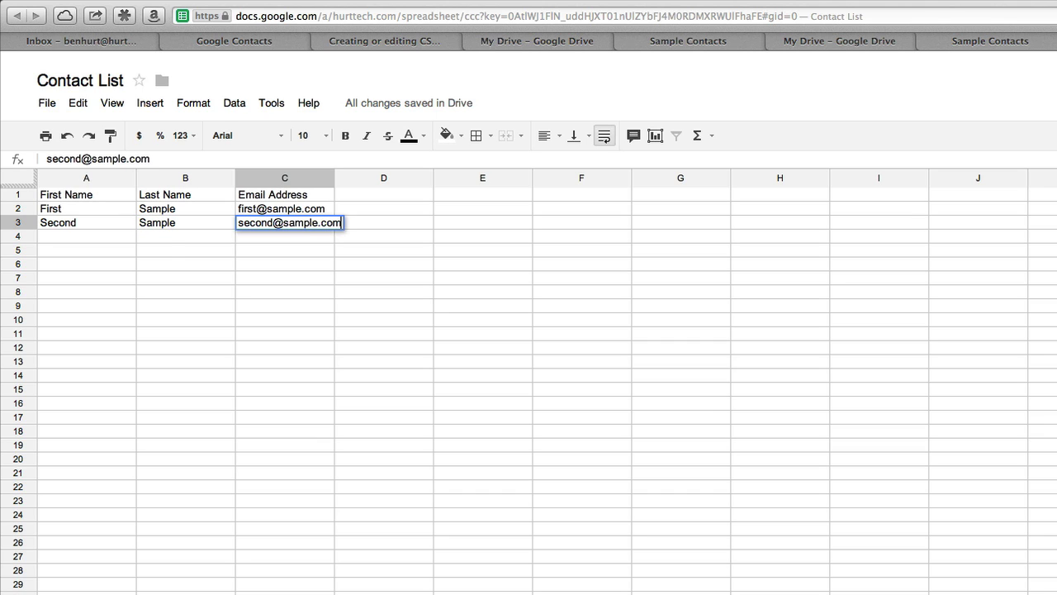
key("Return")
type("Third")
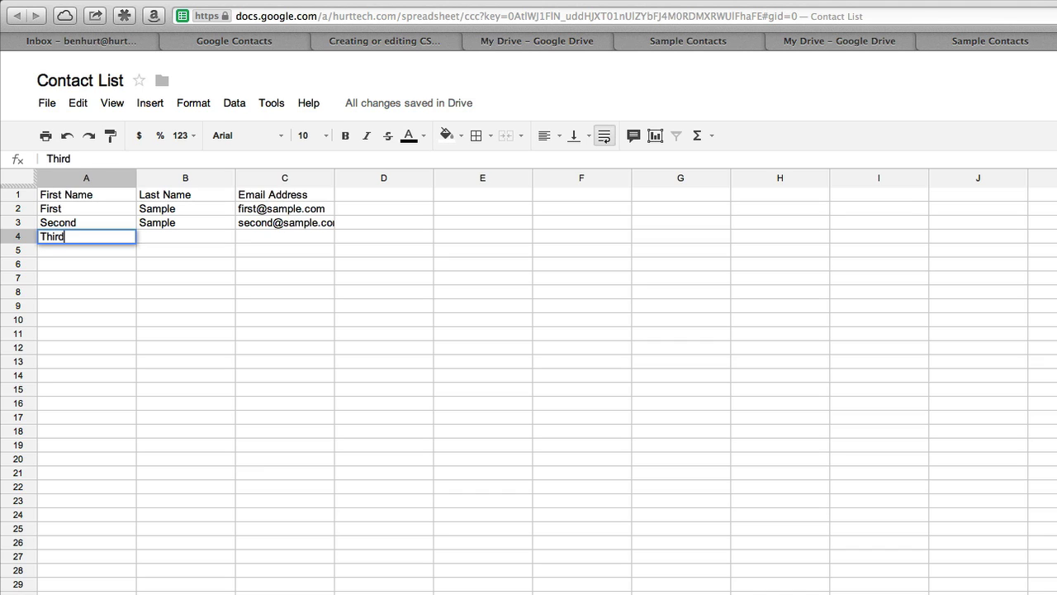
key("Tab")
type("Sample")
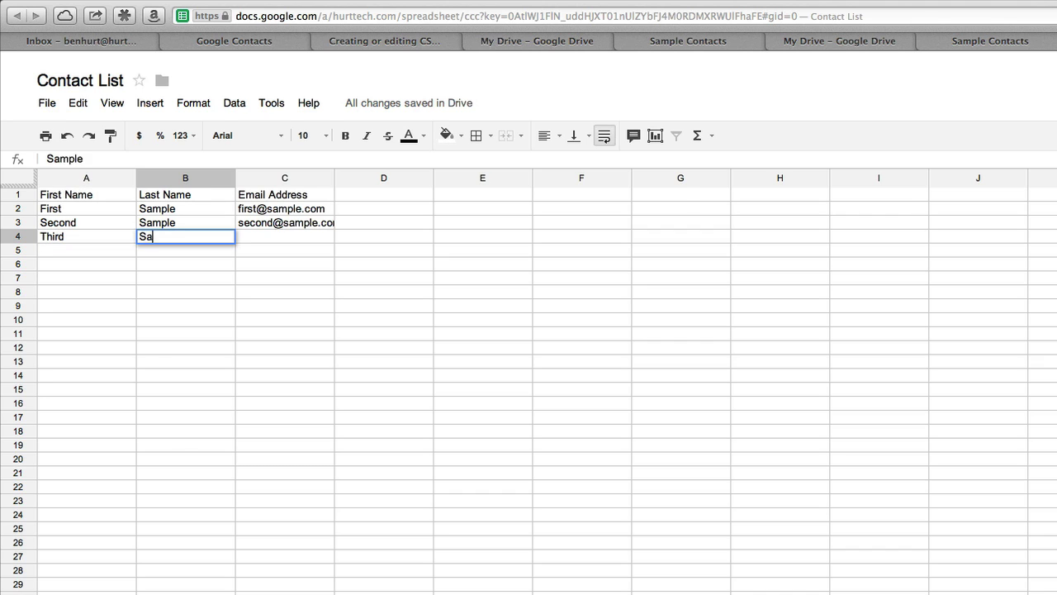
key("Tab")
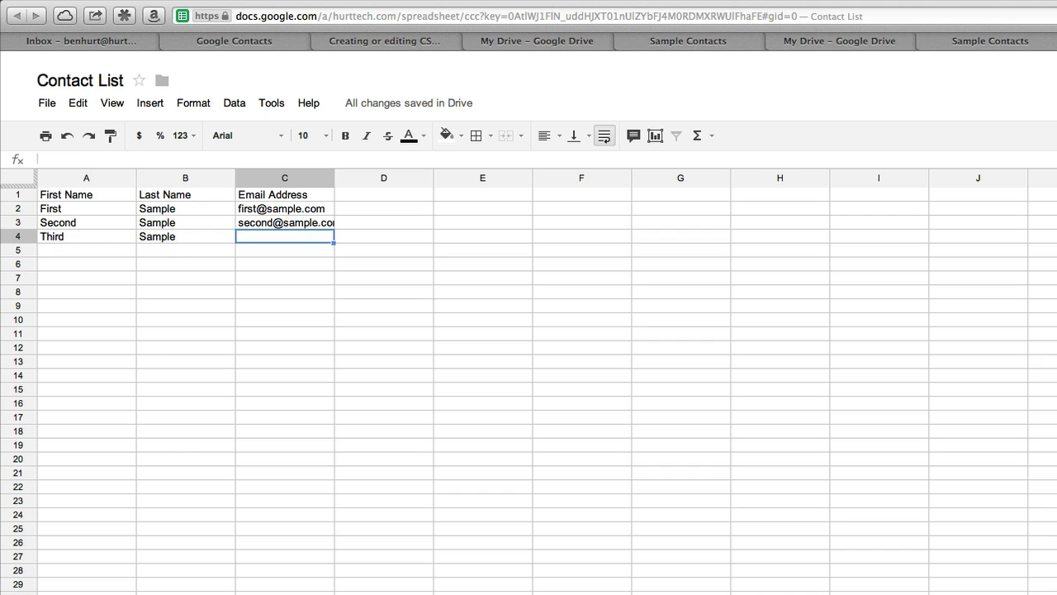
type("thirs@sap")
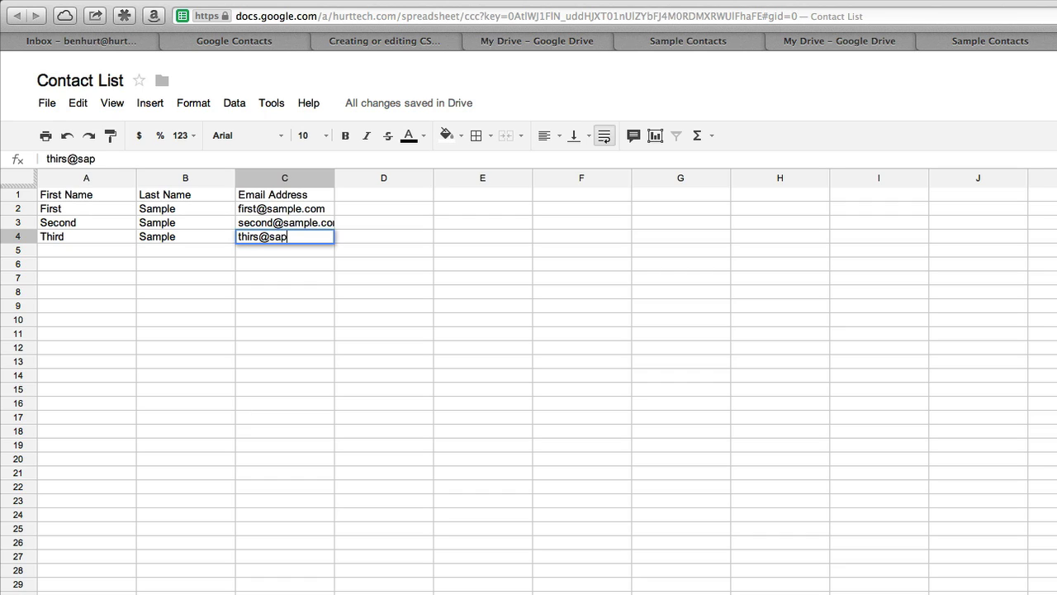
key("BackSpace")
type("mple.com")
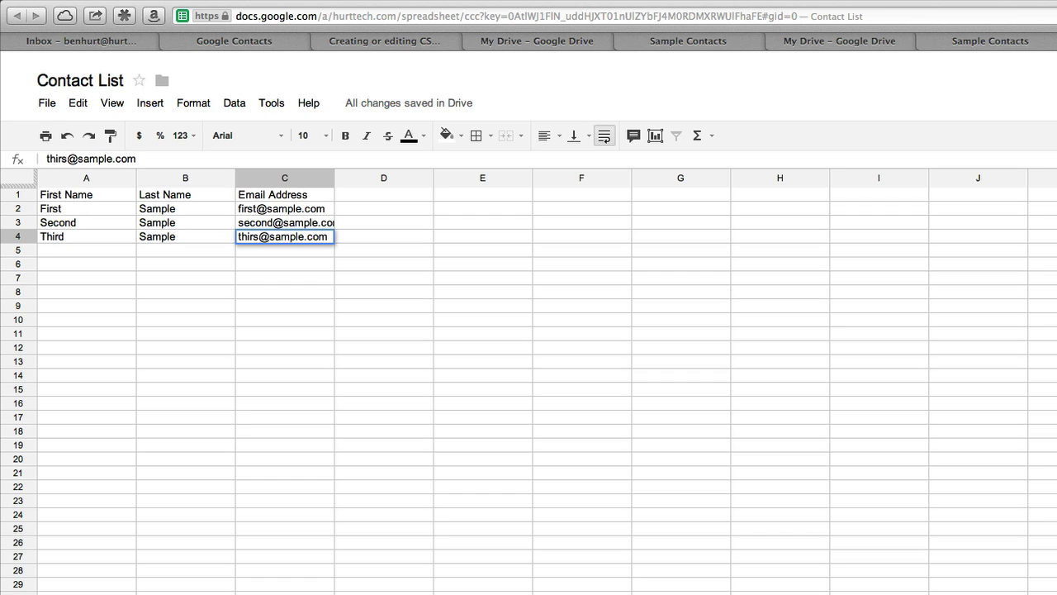
left_click(368, 220)
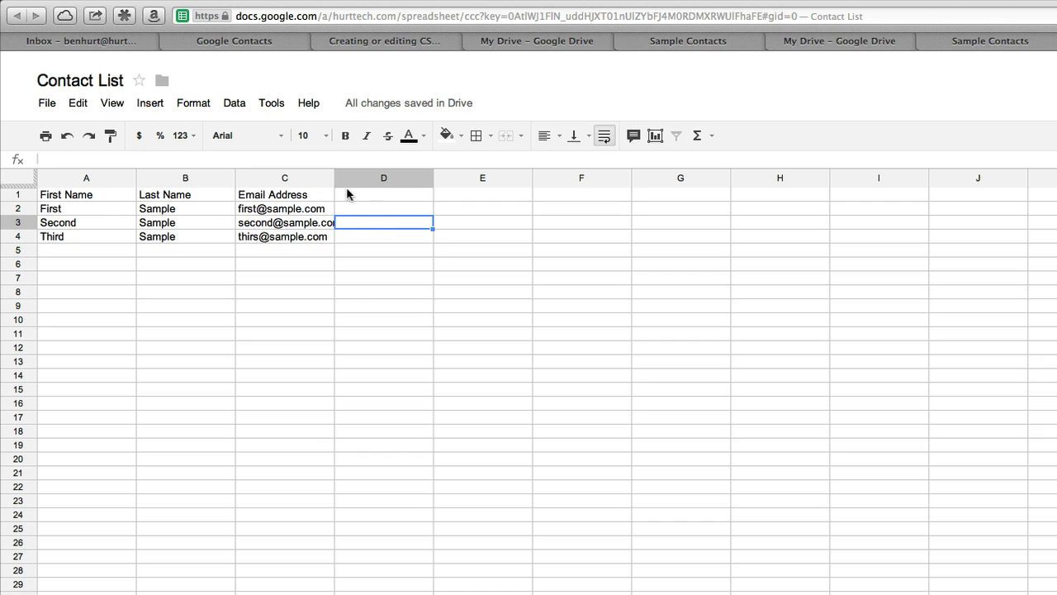
left_click_drag(335, 179, 345, 181)
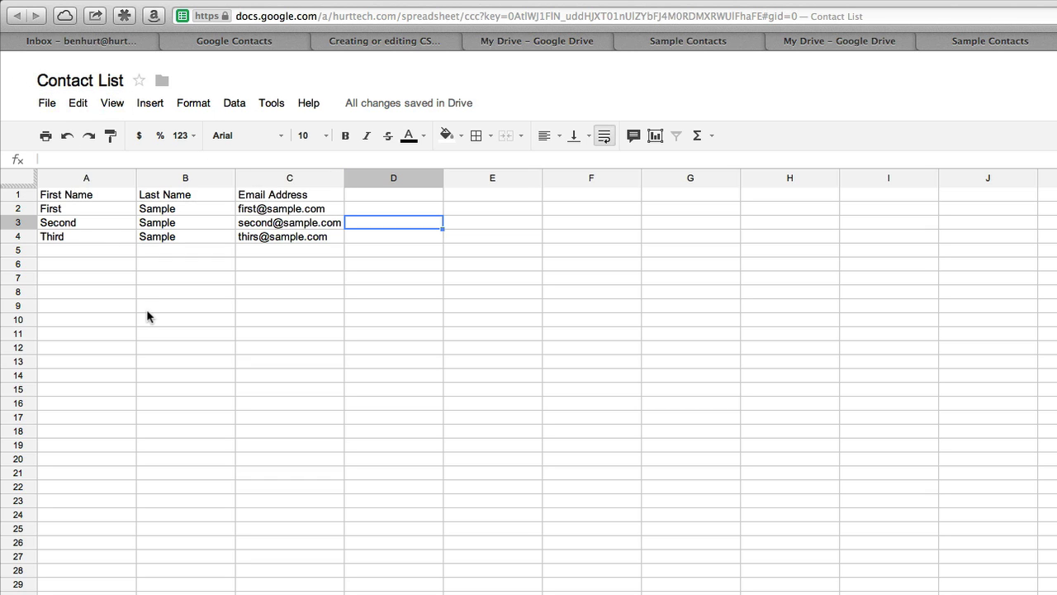
Step: Show the File > Download as formats, including Comma Separated Values for the current sheet
left_click(48, 104)
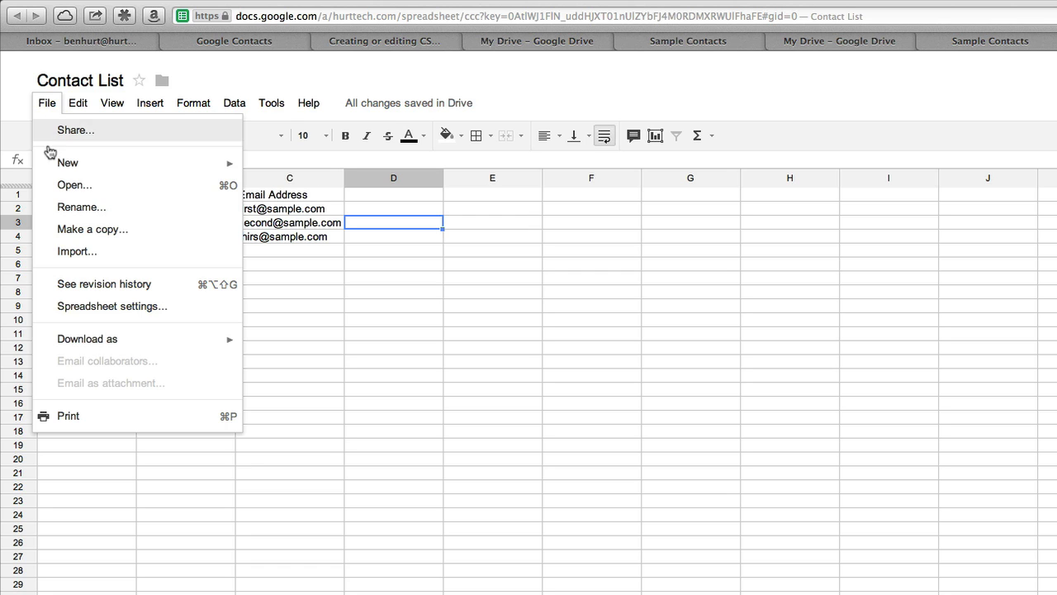
mouse_move(84, 342)
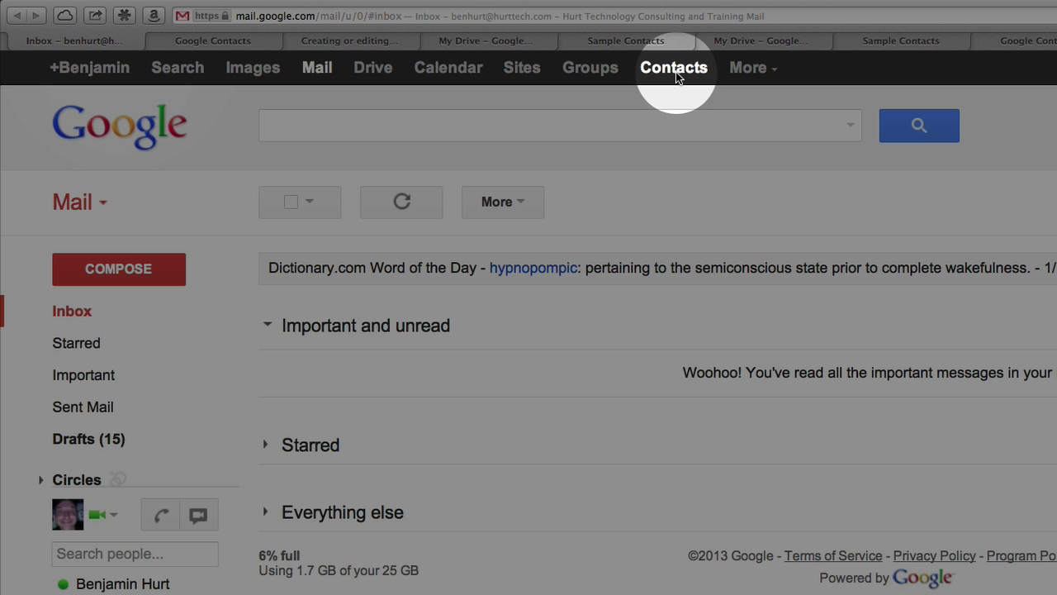
left_click(673, 73)
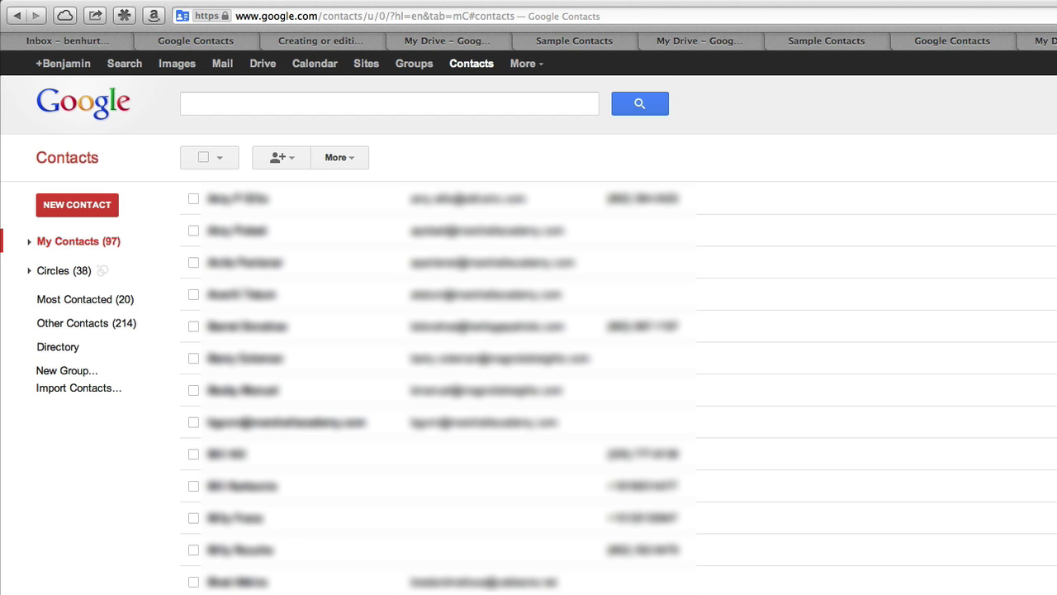
left_click(361, 101)
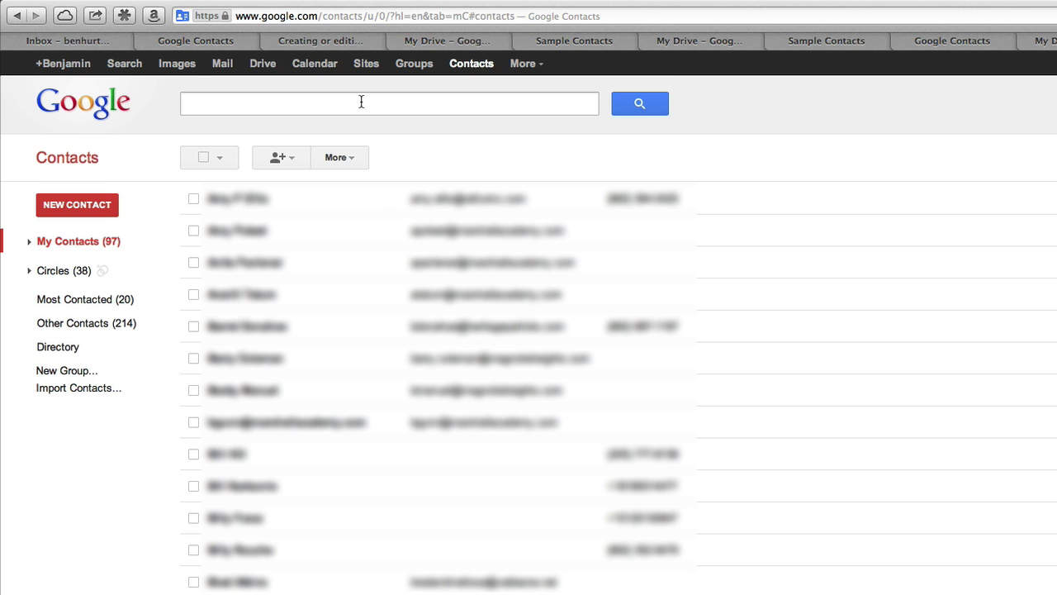
type("@sample.om")
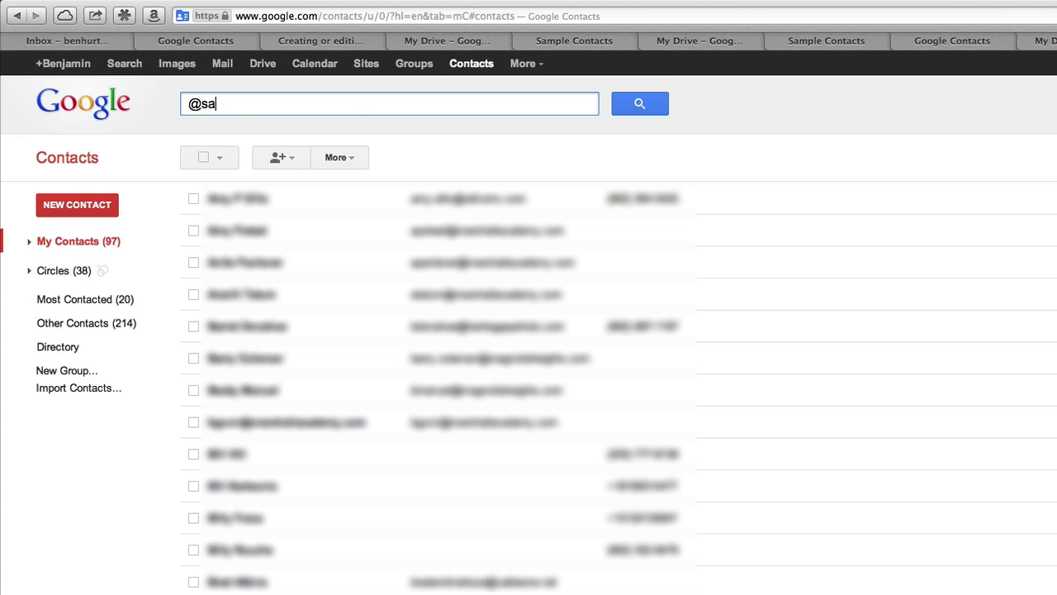
key("BackSpace")
key("BackSpace")
type("com")
key("Return")
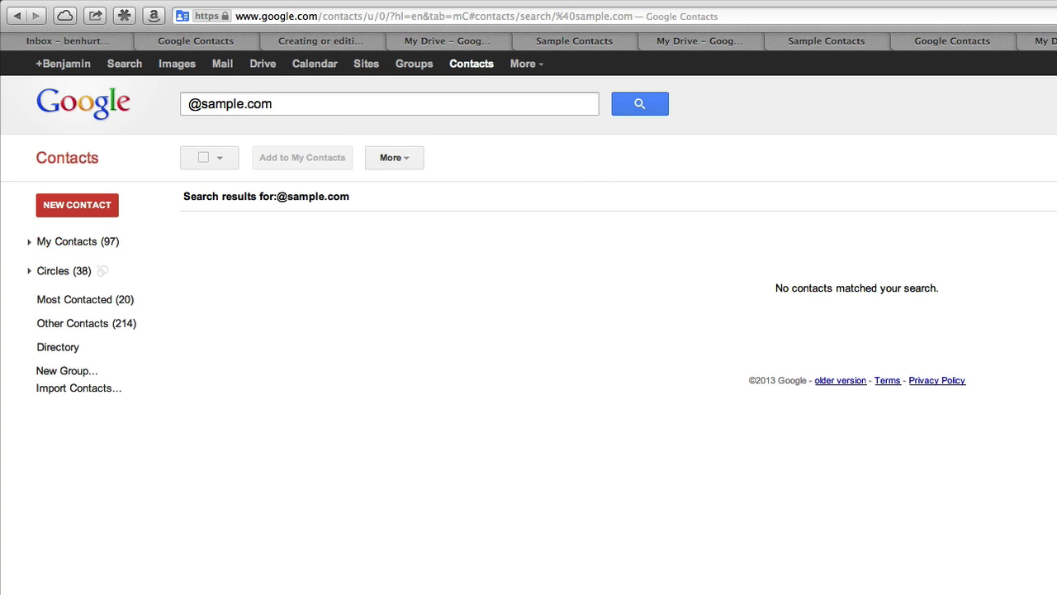
Step: Through More > Import, choose the downloaded Contact List CSV found by searching 'contact' in Downloads
left_click(411, 164)
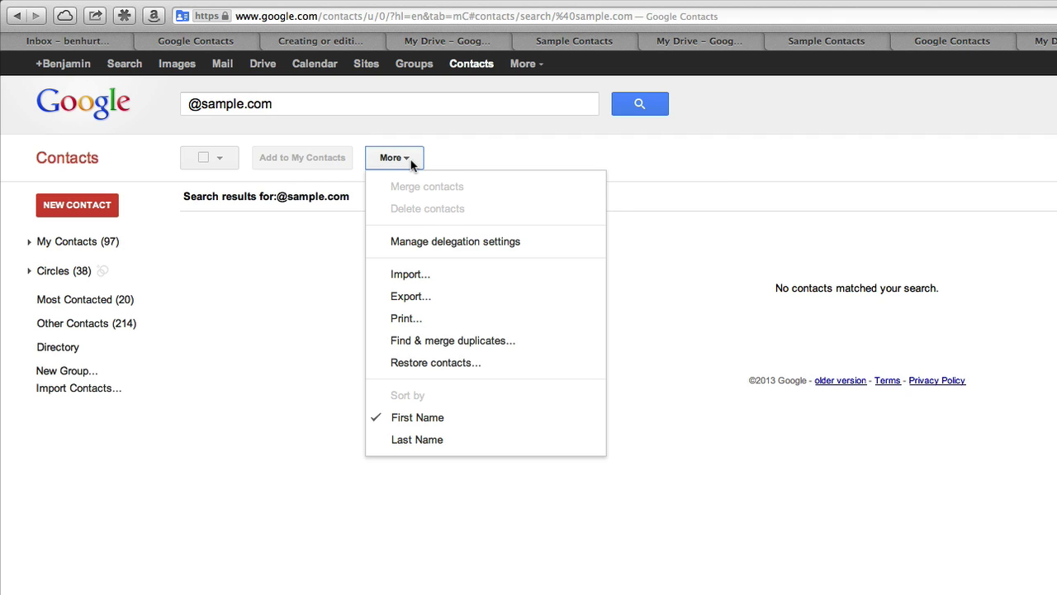
left_click(430, 282)
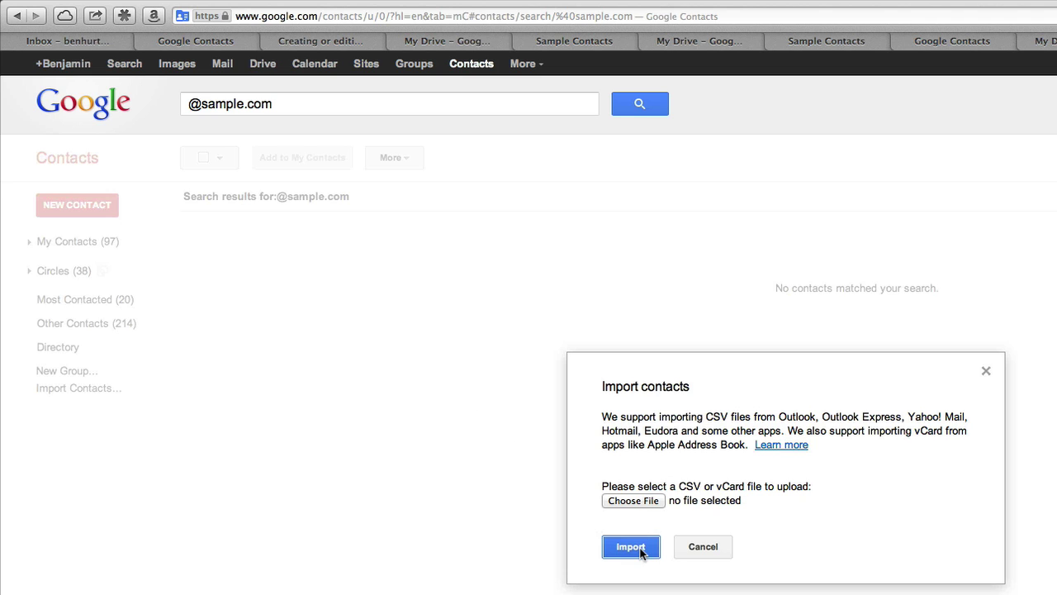
left_click(634, 500)
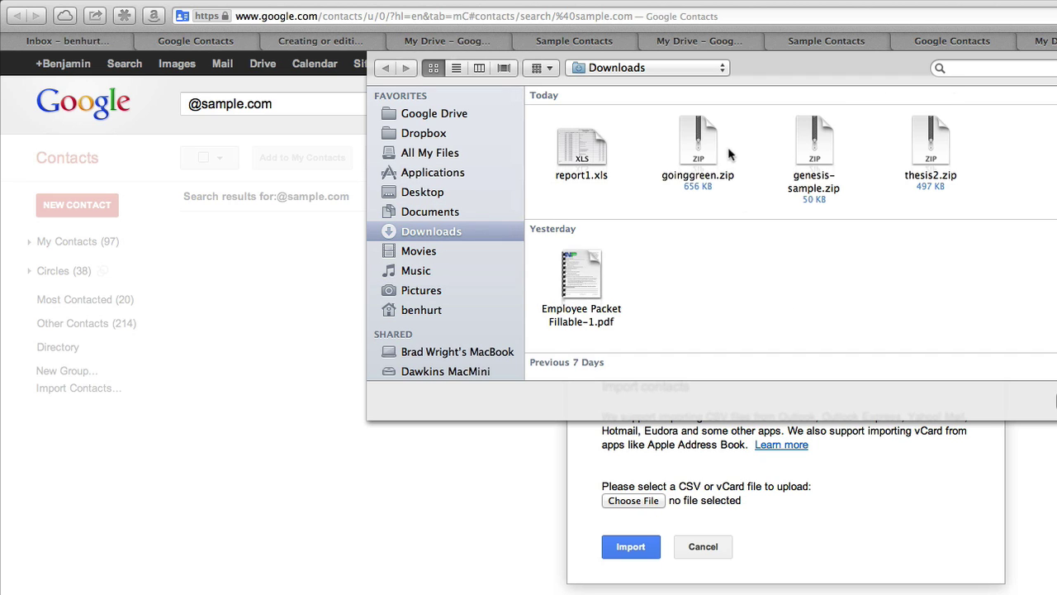
left_click(1050, 68)
type("s")
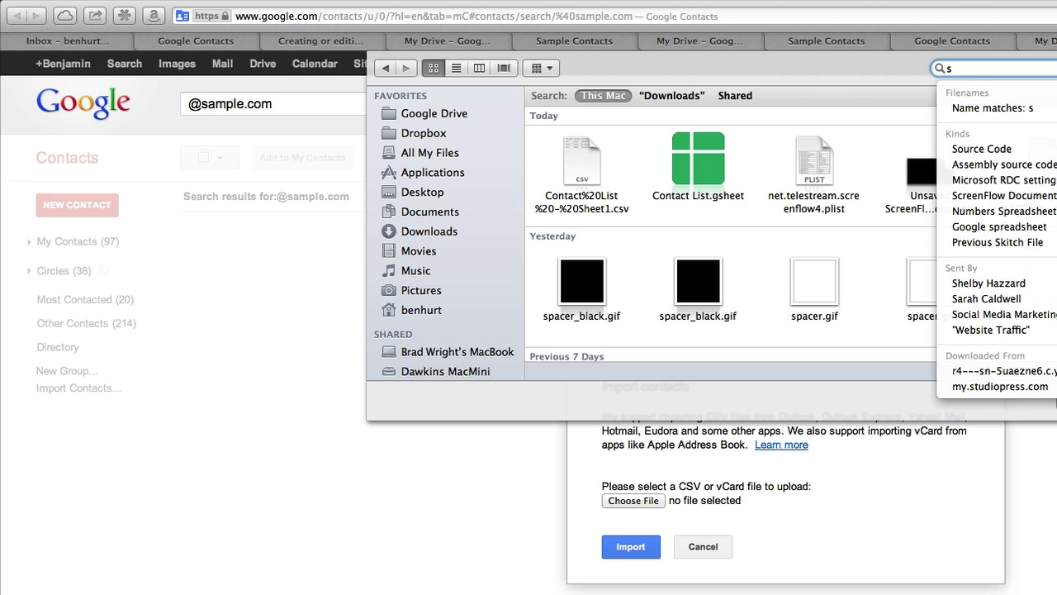
key("BackSpace")
type("contact")
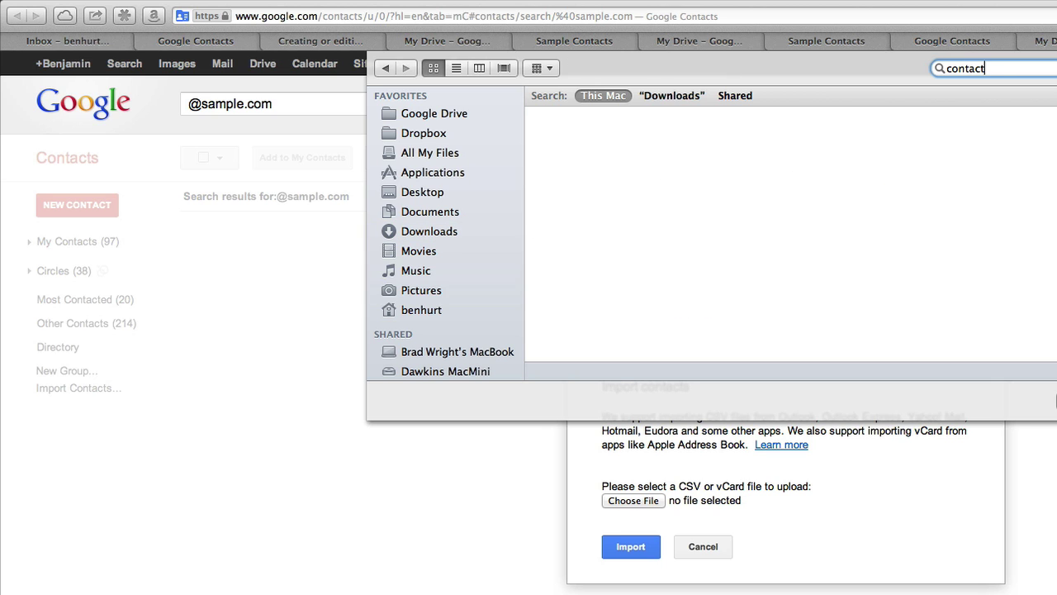
left_click(656, 95)
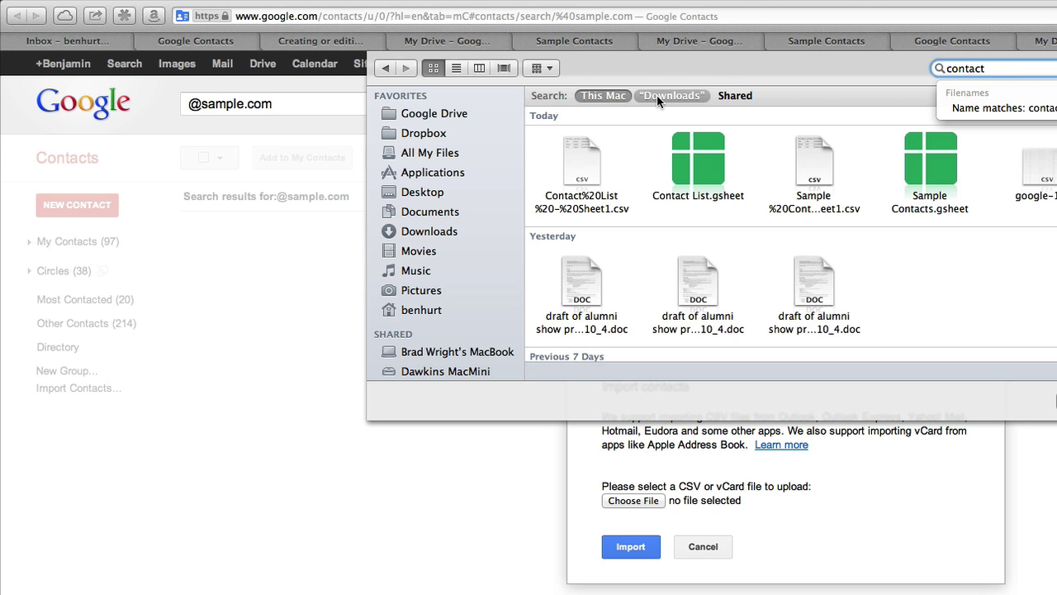
left_click(590, 195)
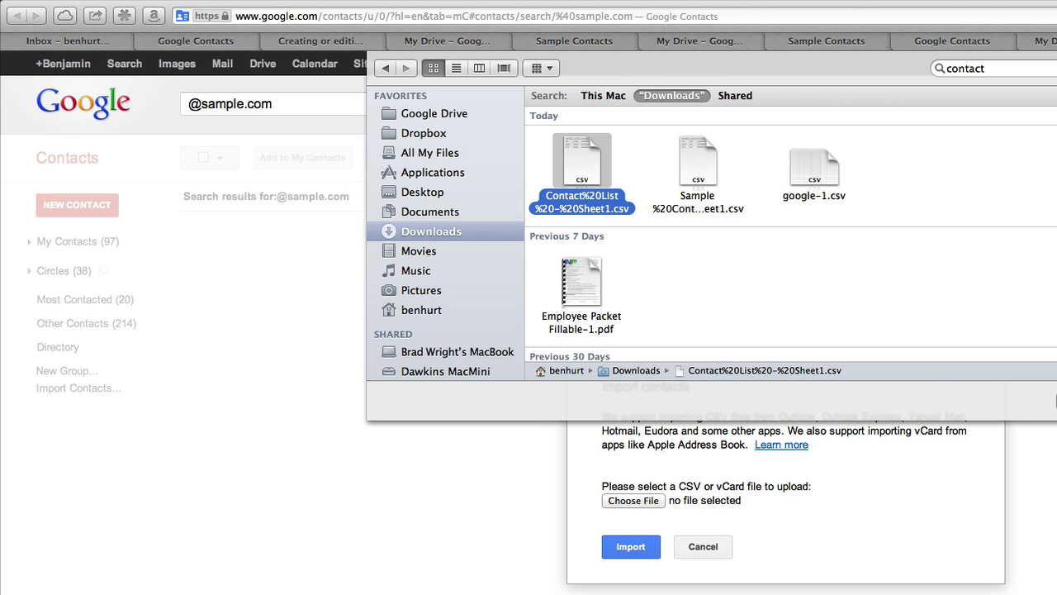
double_click(618, 212)
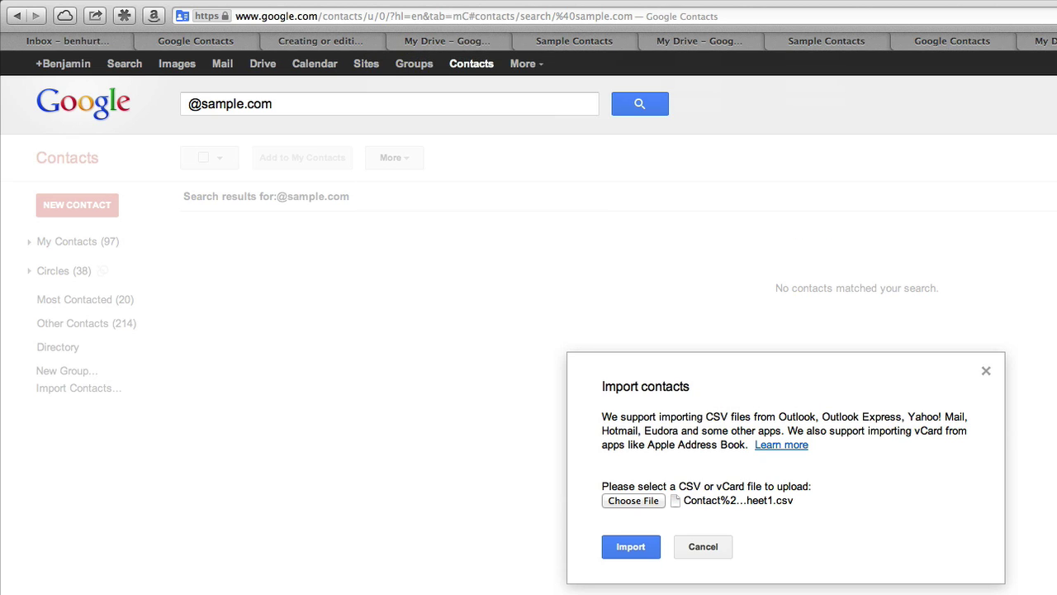
Step: Import the CSV and select the First, Second and Third Sample contacts
left_click(628, 548)
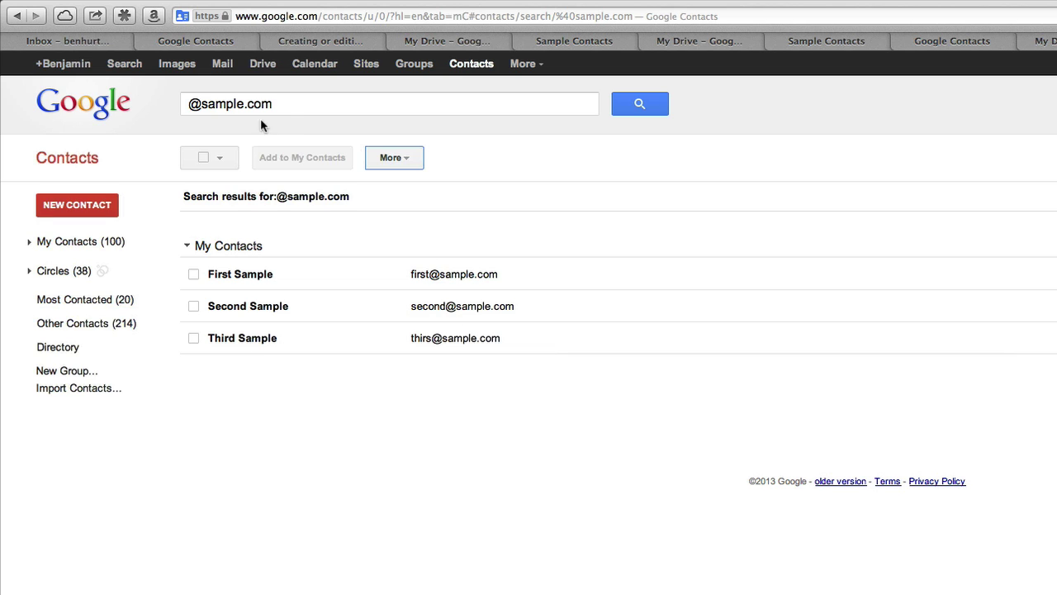
left_click(285, 110)
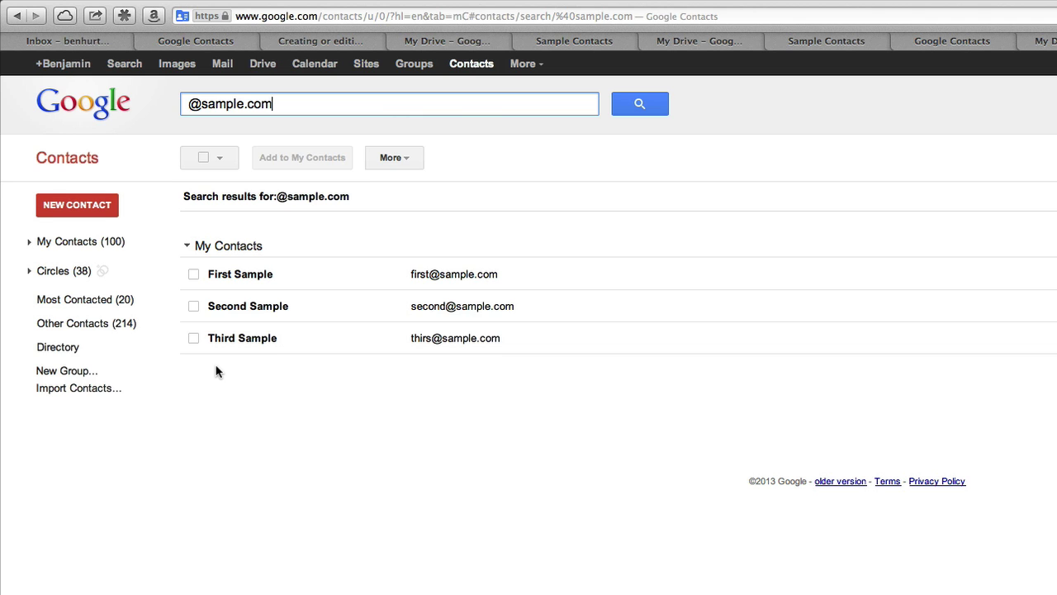
scroll(384, 247, "down", 1)
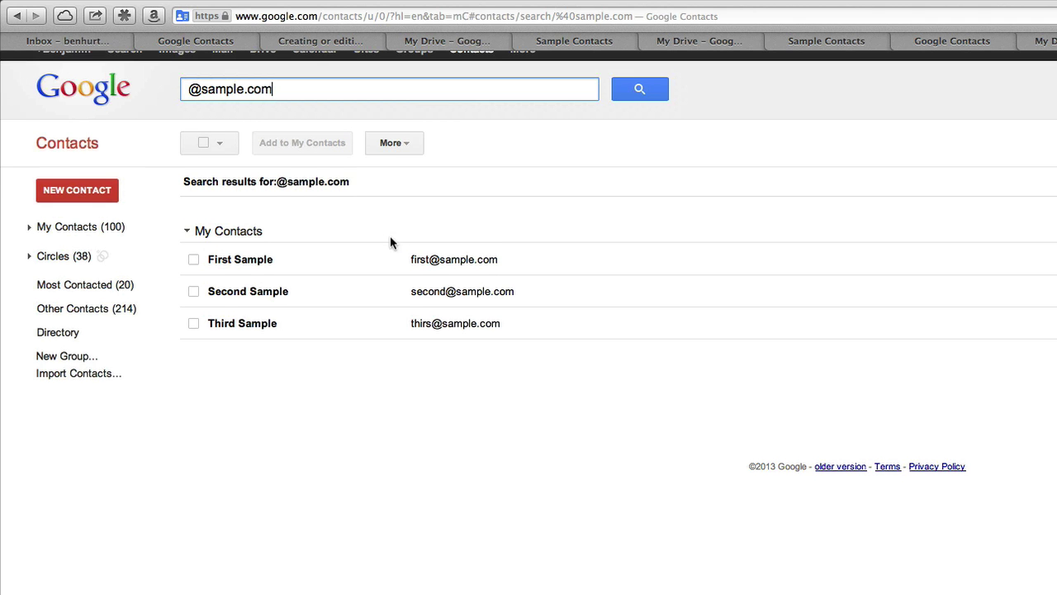
scroll(193, 264, "up", 1)
left_click(193, 273)
left_click(193, 306)
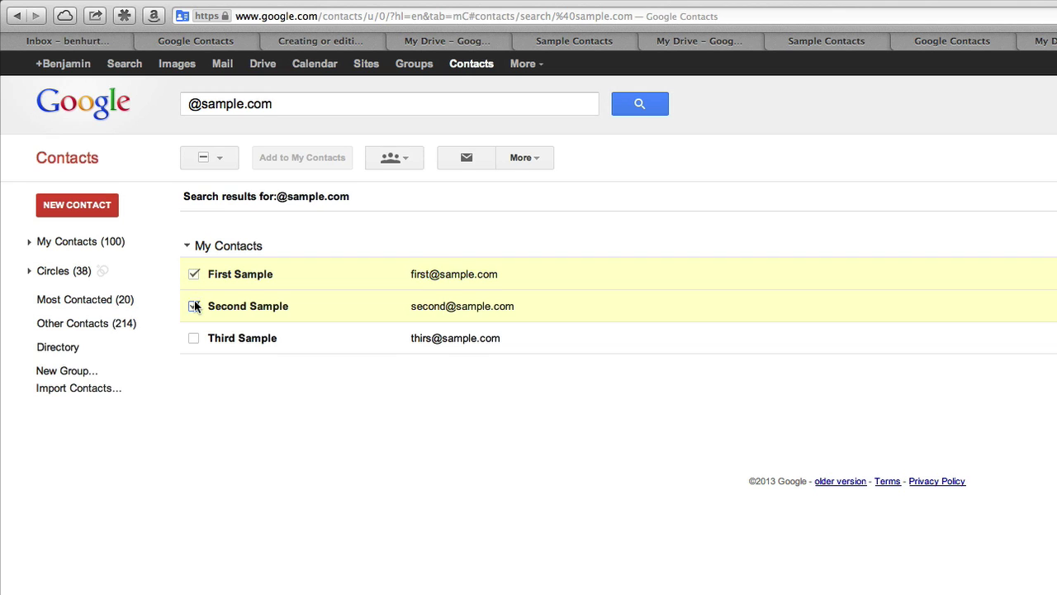
left_click(193, 338)
Step: Put the selected contacts in a new group named 'Sample Email Group'
left_click(406, 161)
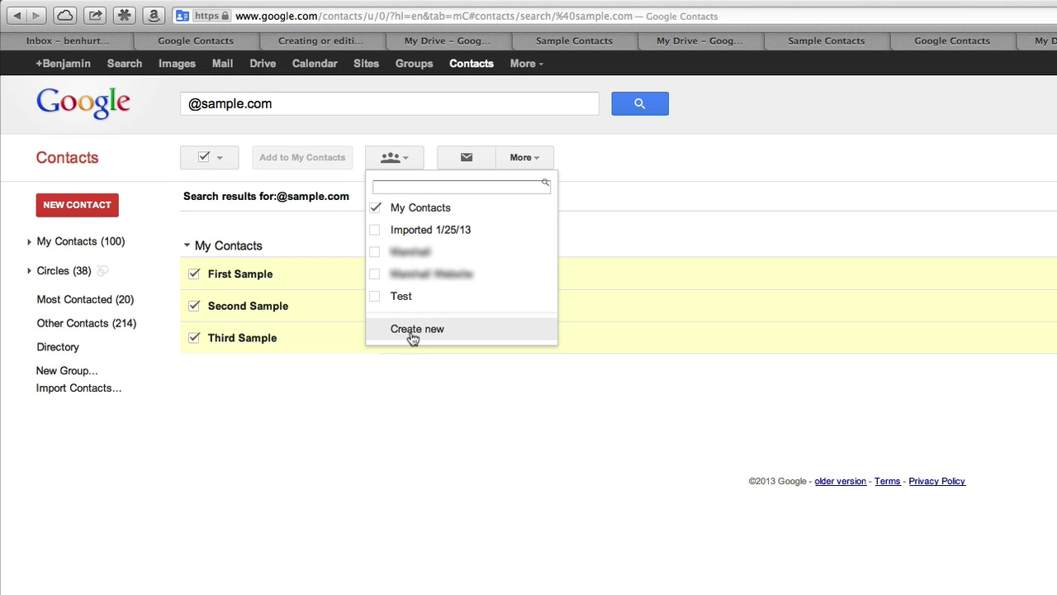
left_click(416, 329)
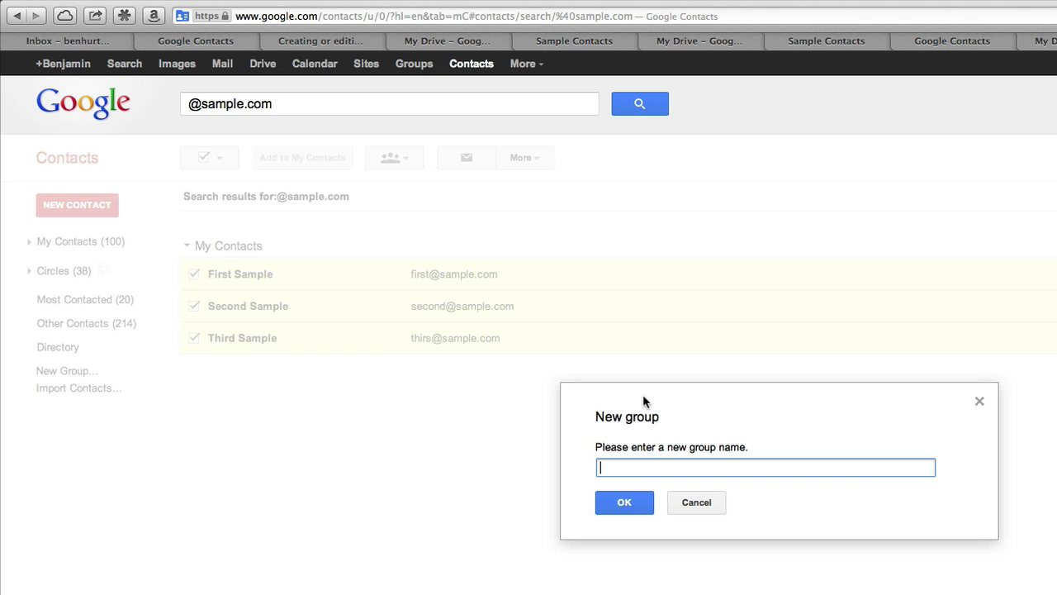
type("Sample")
type("Email Group")
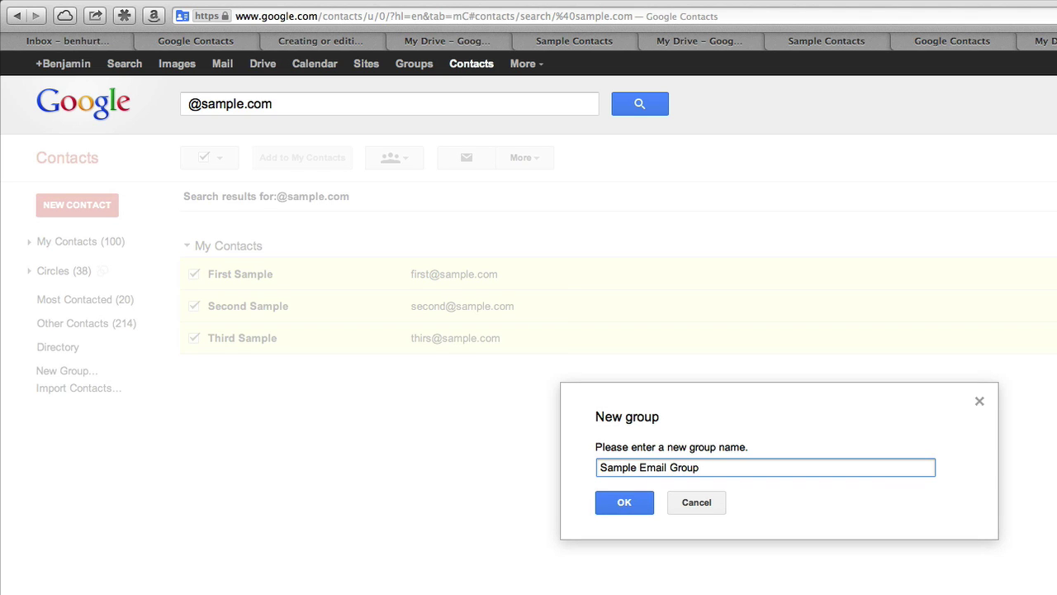
left_click(638, 502)
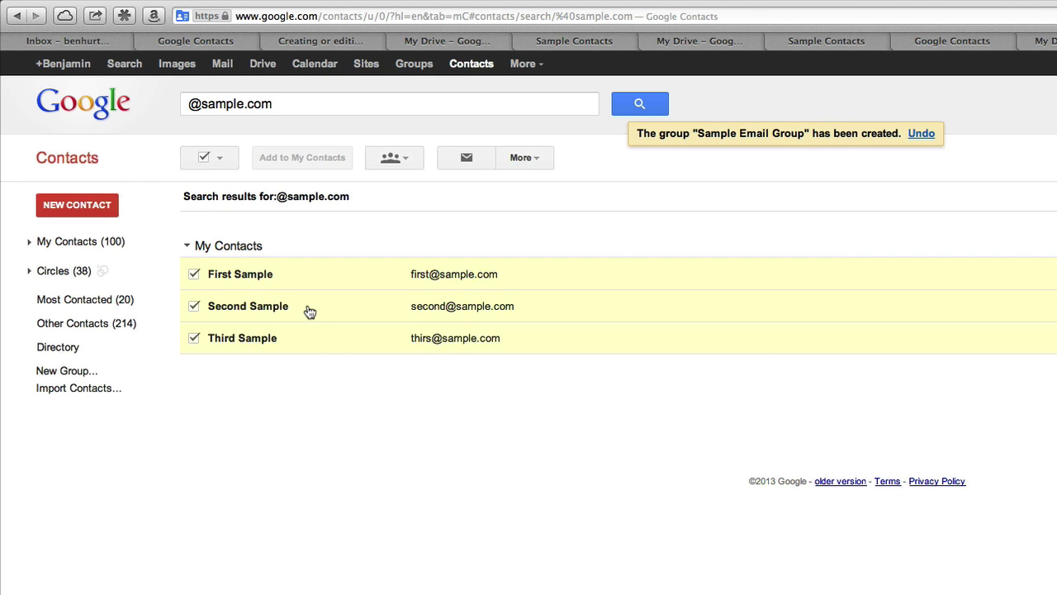
Step: Replace the search query with 'Sample' and open the Sample Email Group suggestion
left_click(555, 107)
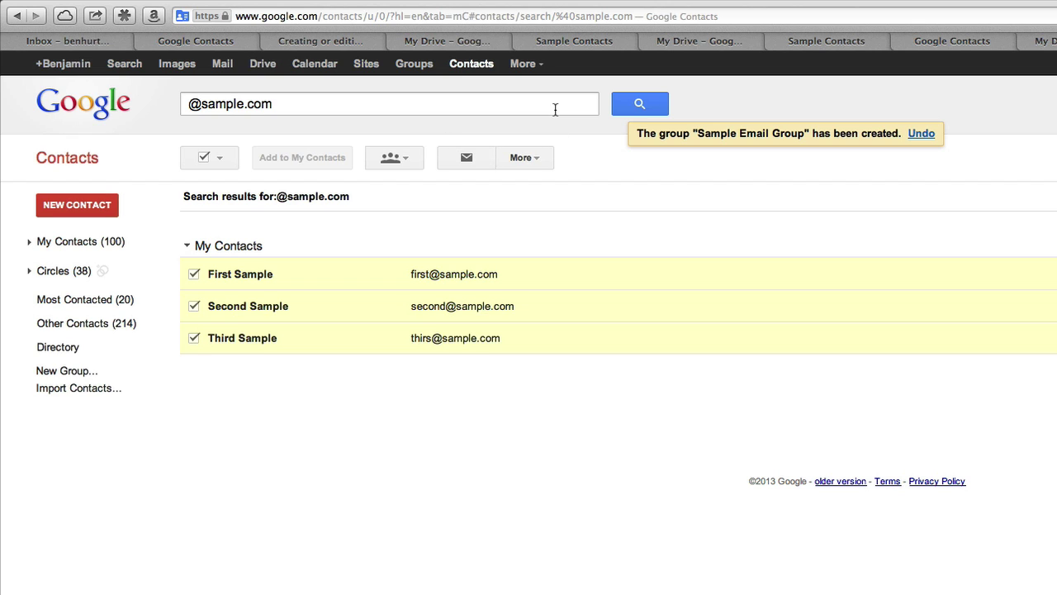
key("super+a")
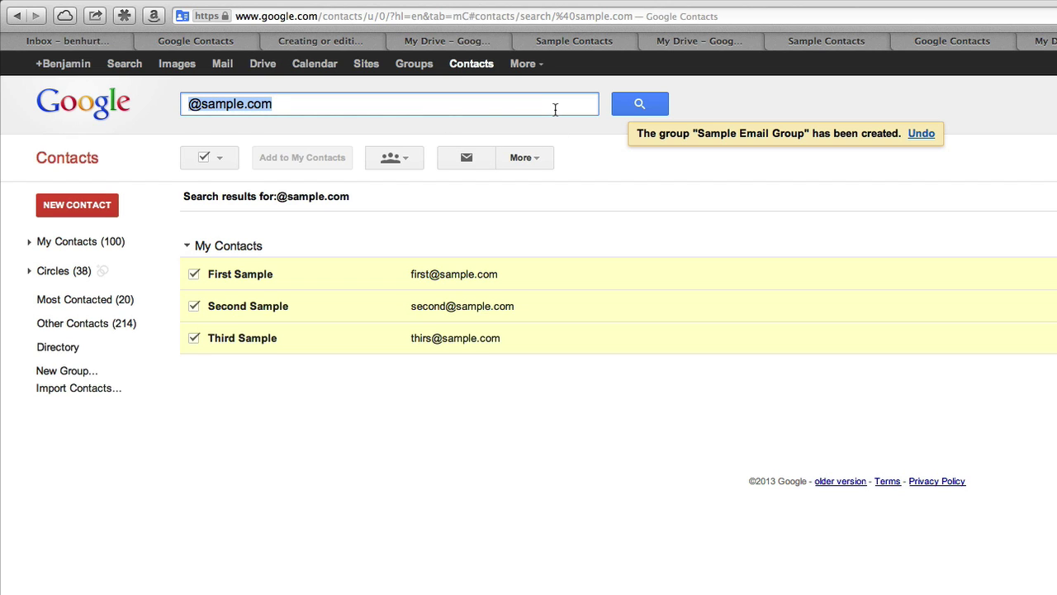
type("Sample")
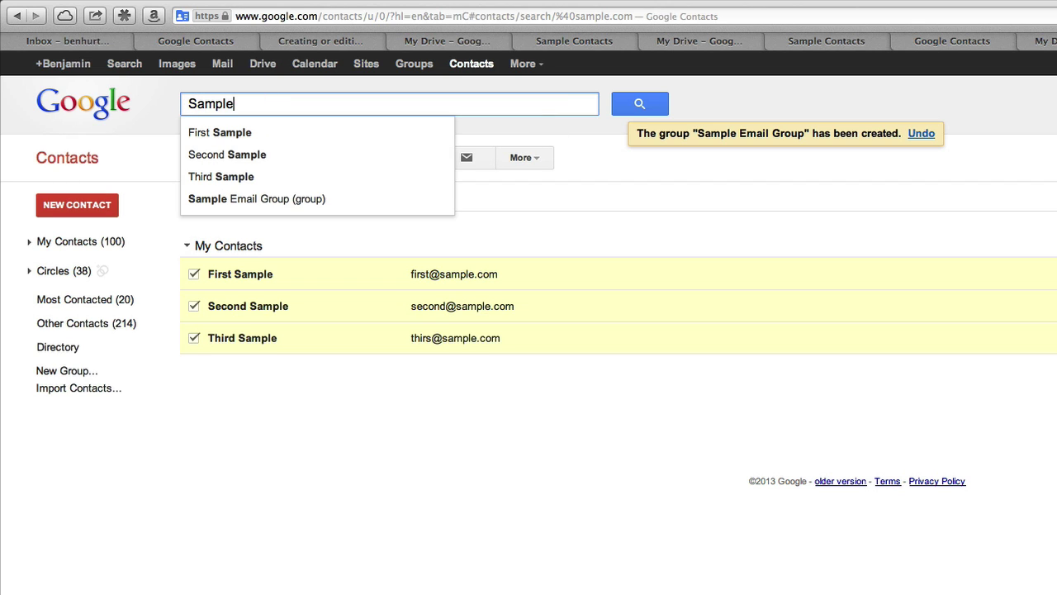
left_click(281, 200)
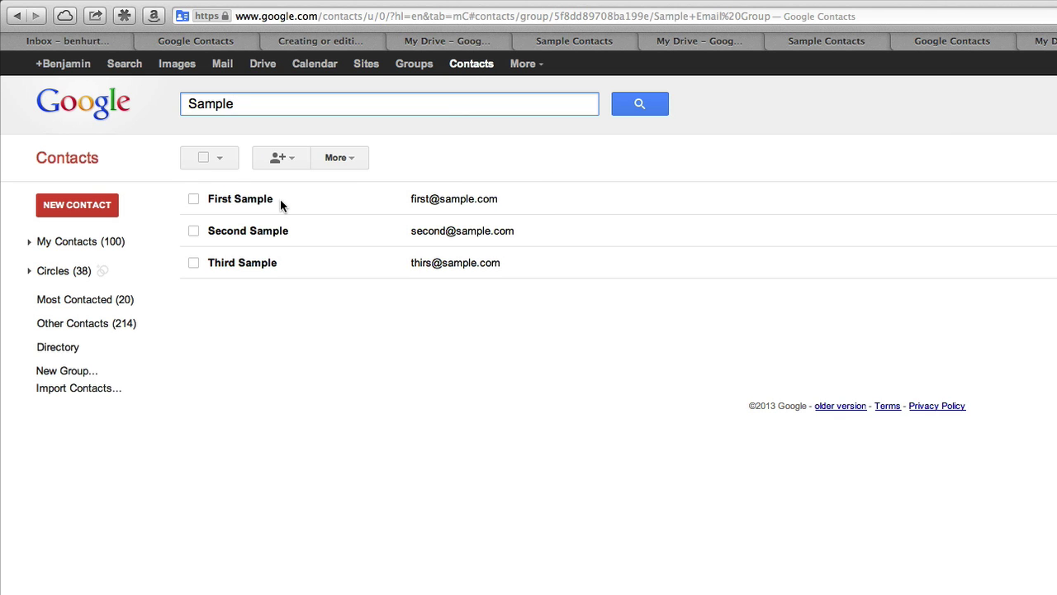